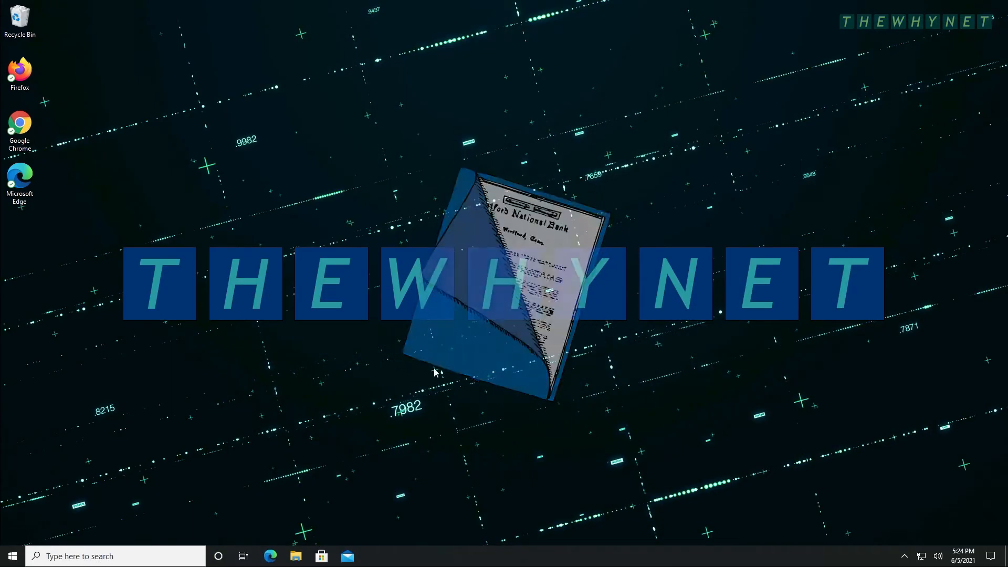
Open the Virus & threat protection page of Windows Security from the Windows Update & Security settings
{"action": "left_click", "coordinate": [13, 556]}
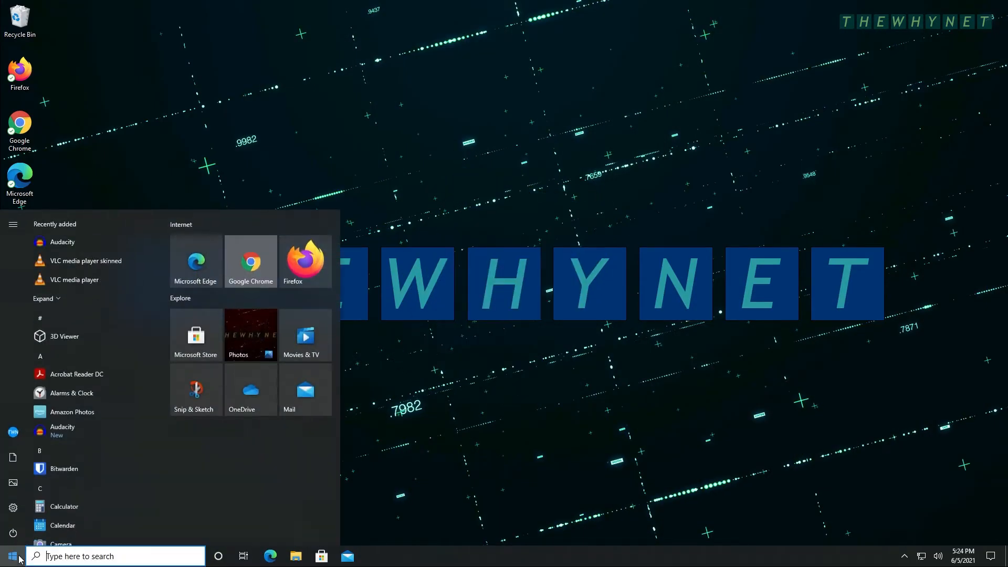
{"action": "left_click", "coordinate": [14, 508]}
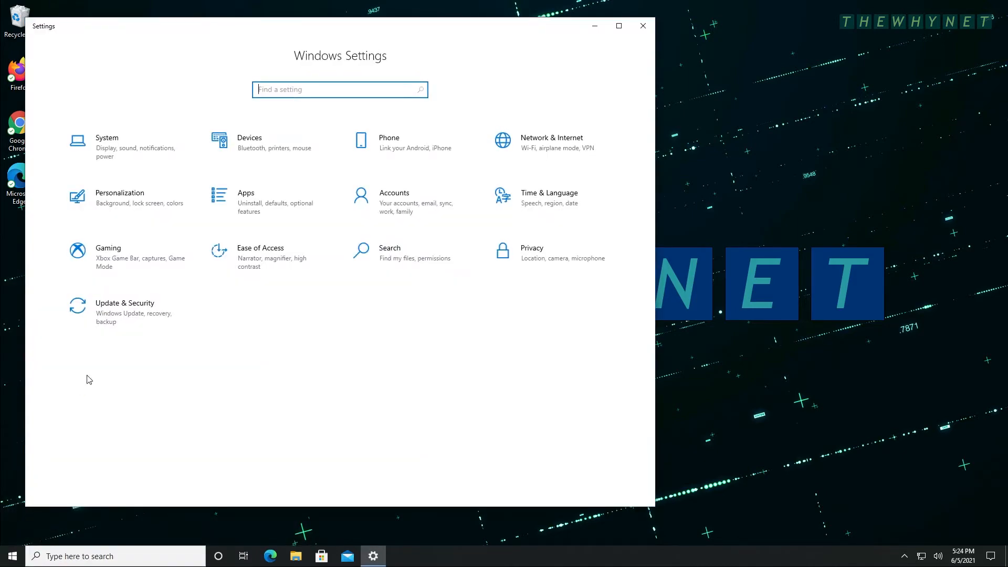
{"action": "left_click", "coordinate": [124, 310]}
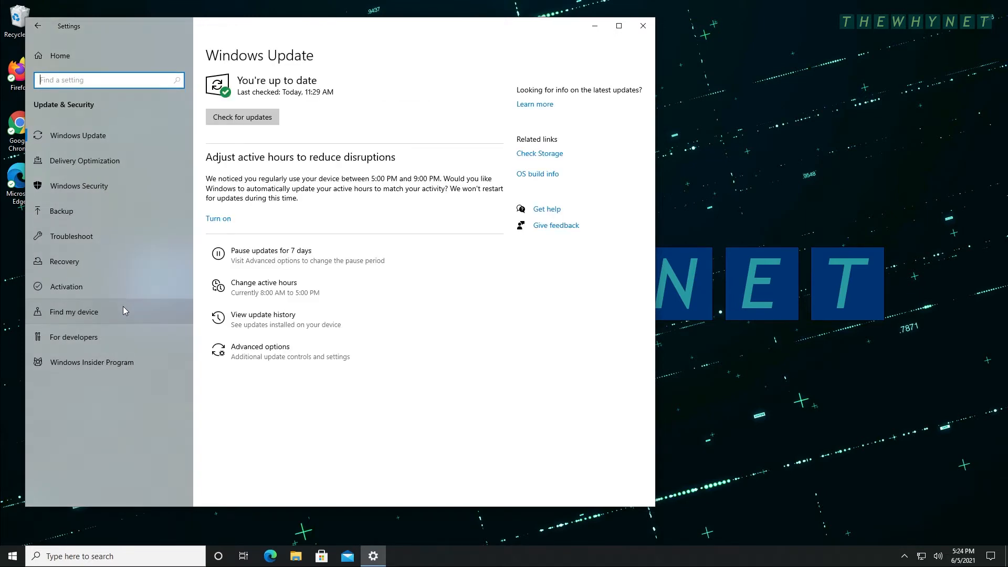
{"action": "left_click", "coordinate": [115, 190]}
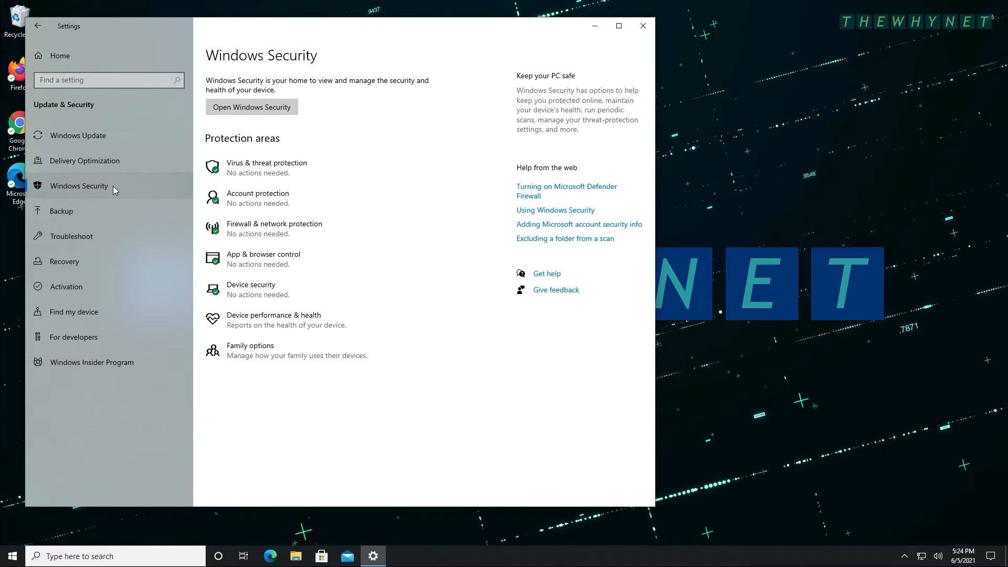
{"action": "left_click", "coordinate": [283, 171]}
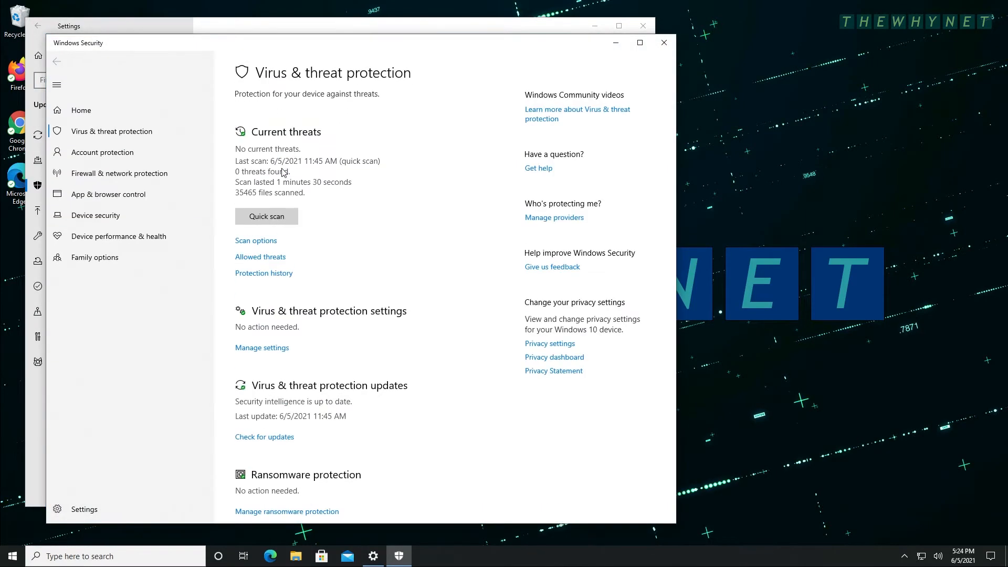
Turn on Controlled folder access under Ransomware protection, approve the change, and open the list of protected folders
{"action": "scroll", "coordinate": [283, 172], "scroll_direction": "down", "scroll_amount": 1}
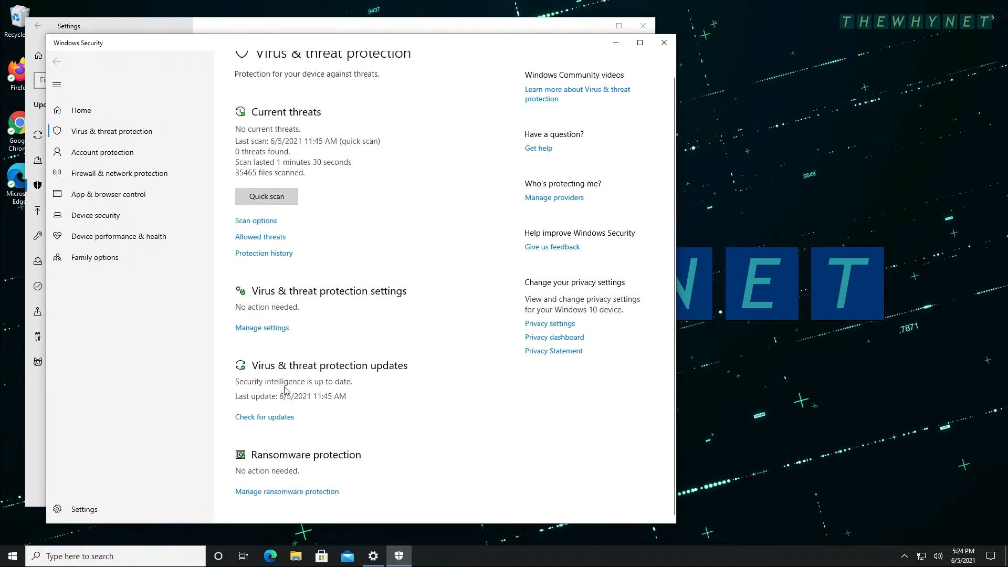
{"action": "left_click", "coordinate": [289, 492]}
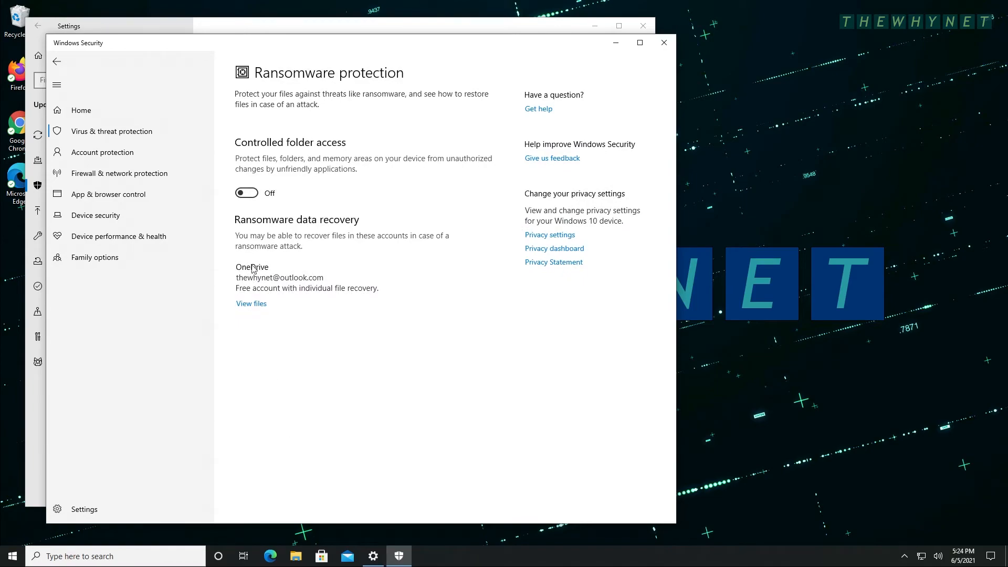
{"action": "left_click", "coordinate": [246, 192]}
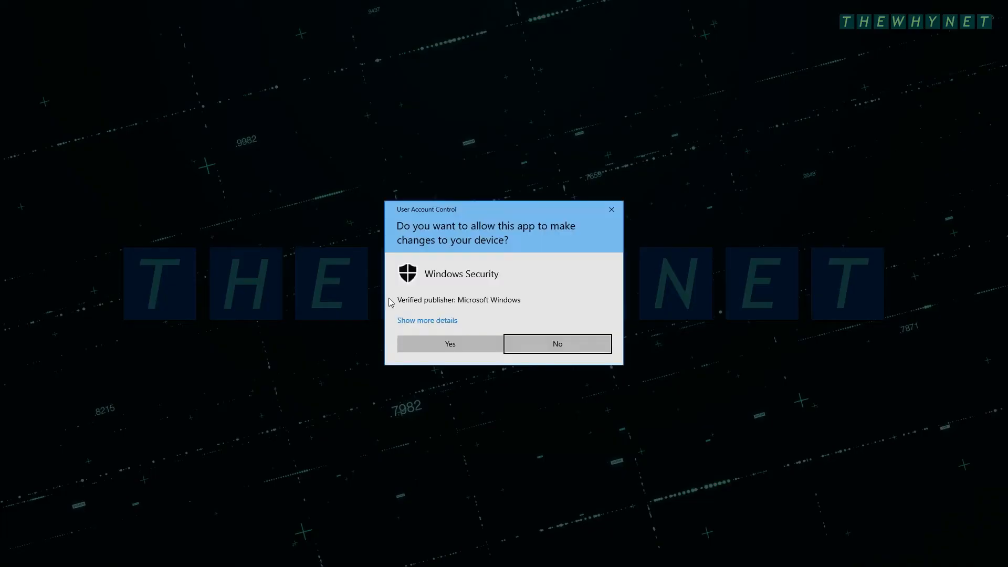
{"action": "left_click", "coordinate": [450, 345]}
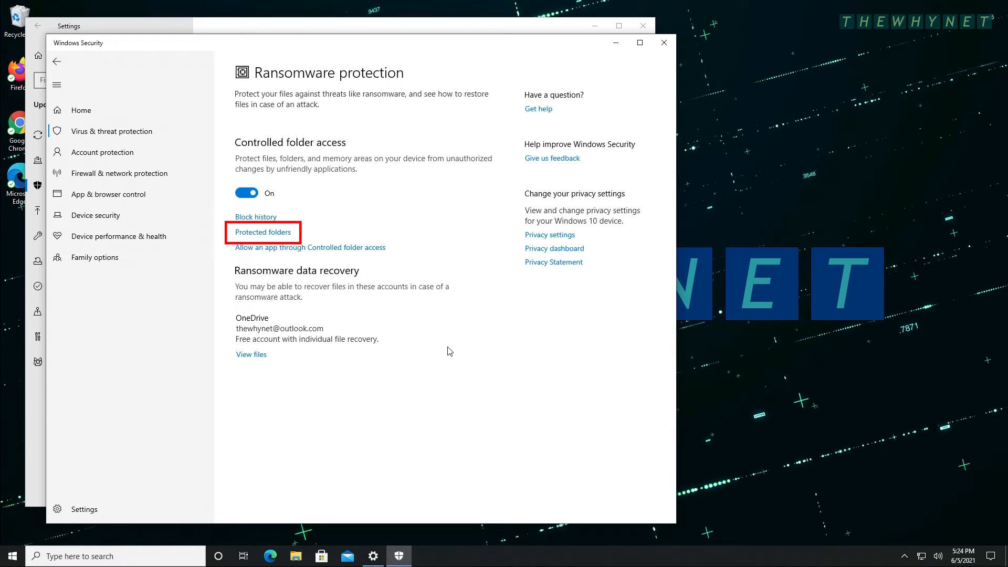
{"action": "left_click", "coordinate": [266, 236]}
{"action": "left_click", "coordinate": [449, 344]}
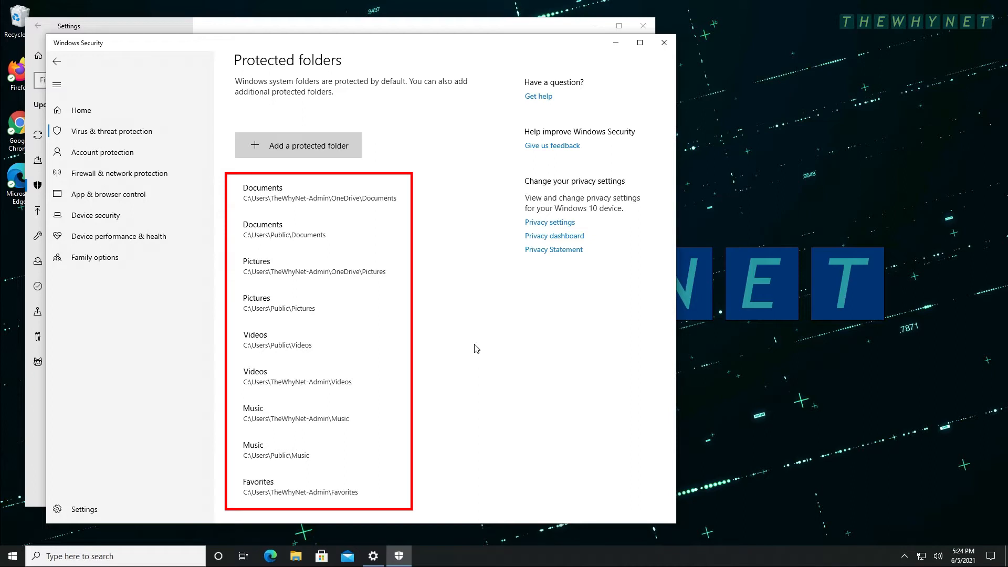
Switch to a new Notepad document placed below the first protected folders in the list, and enter the text "Test"
{"action": "key", "text": "super+r"}
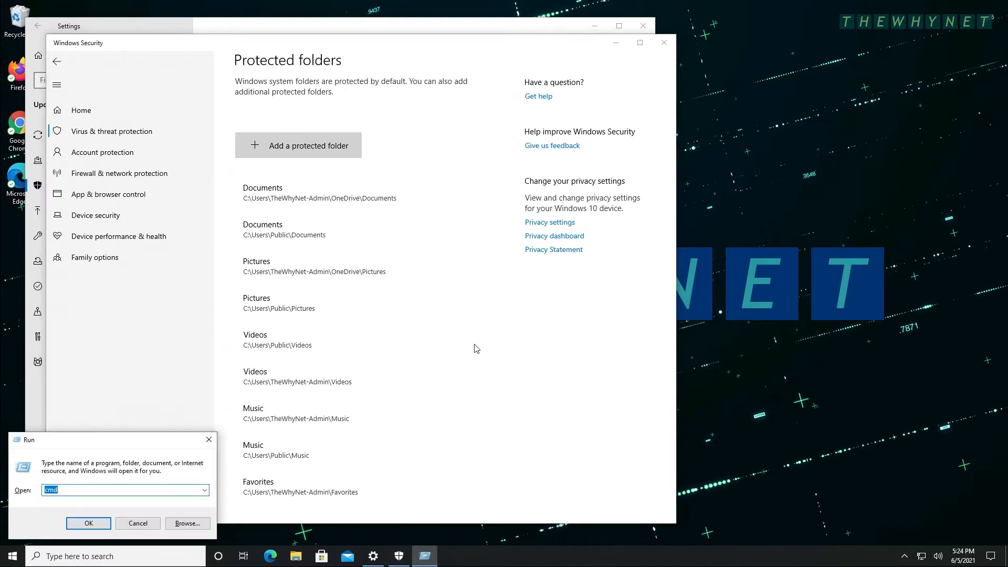
{"action": "type", "text": "notepad"}
{"action": "key", "text": "Return"}
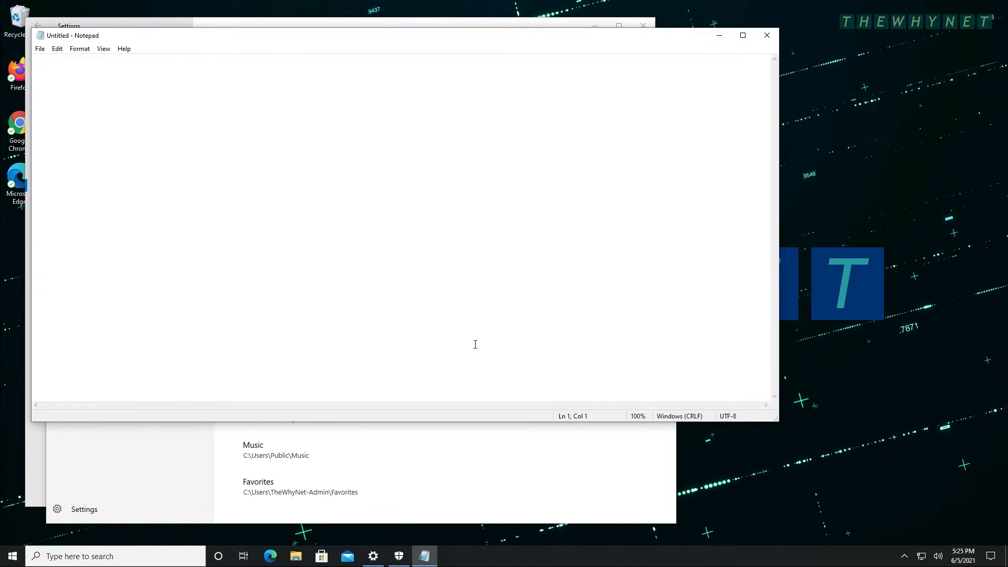
{"action": "left_click_drag", "start_coordinate": [218, 37], "coordinate": [296, 302]}
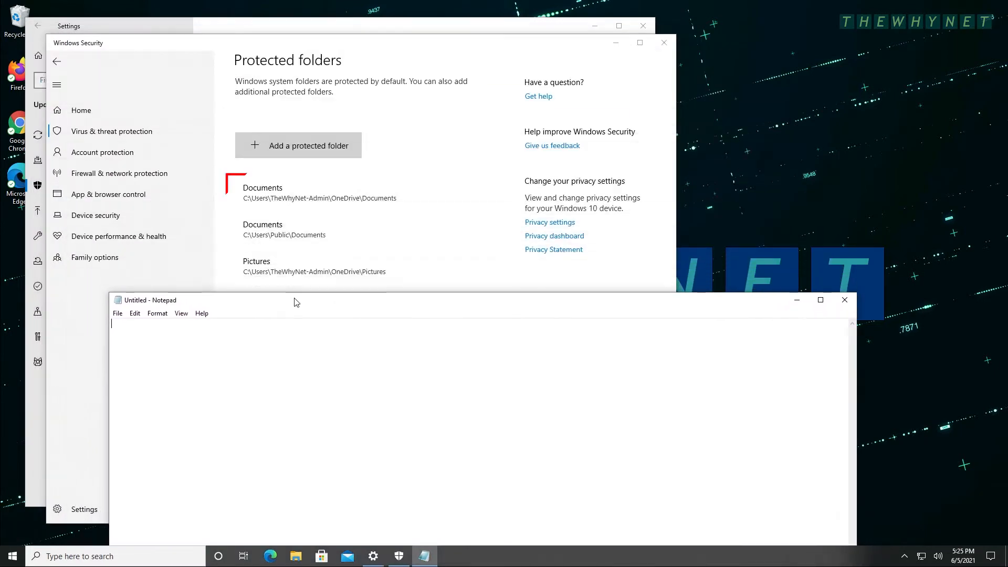
{"action": "type", "text": "Test"}
Save the Notepad document as a text file named "test" in the OneDrive Documents folder and close Notepad
{"action": "left_click", "coordinate": [117, 313]}
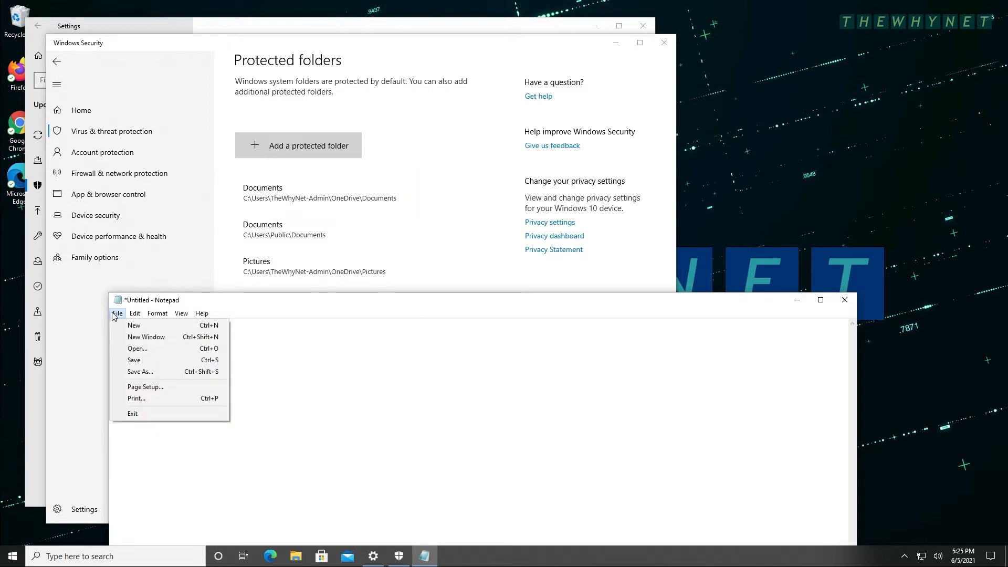
{"action": "left_click", "coordinate": [141, 372]}
{"action": "left_click", "coordinate": [198, 491]}
{"action": "type", "text": "test"}
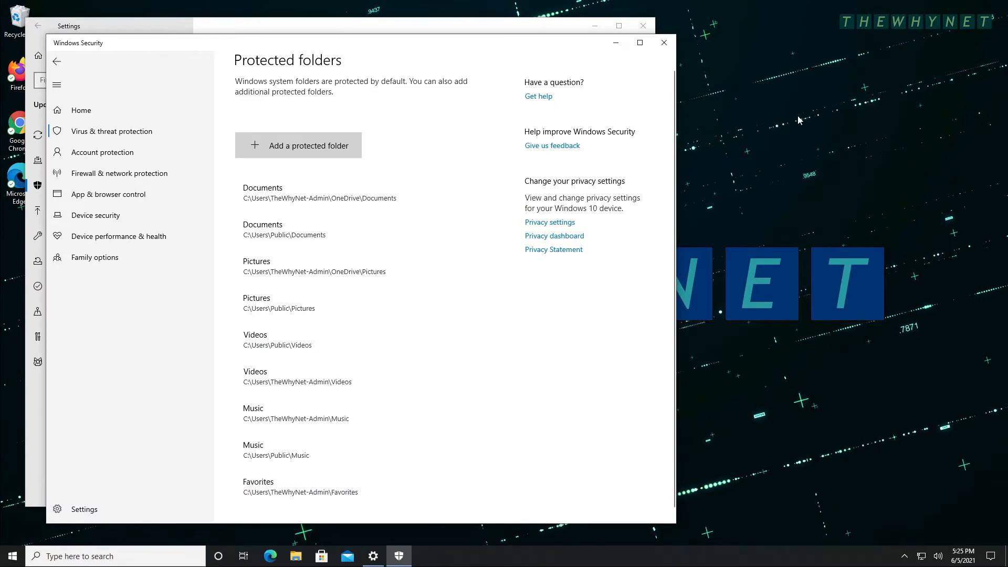
Switch to a new Command Prompt (cmd) and move its window lower over the protected folders list
{"action": "key", "text": "super+r"}
{"action": "type", "text": "cmd"}
{"action": "key", "text": "Return"}
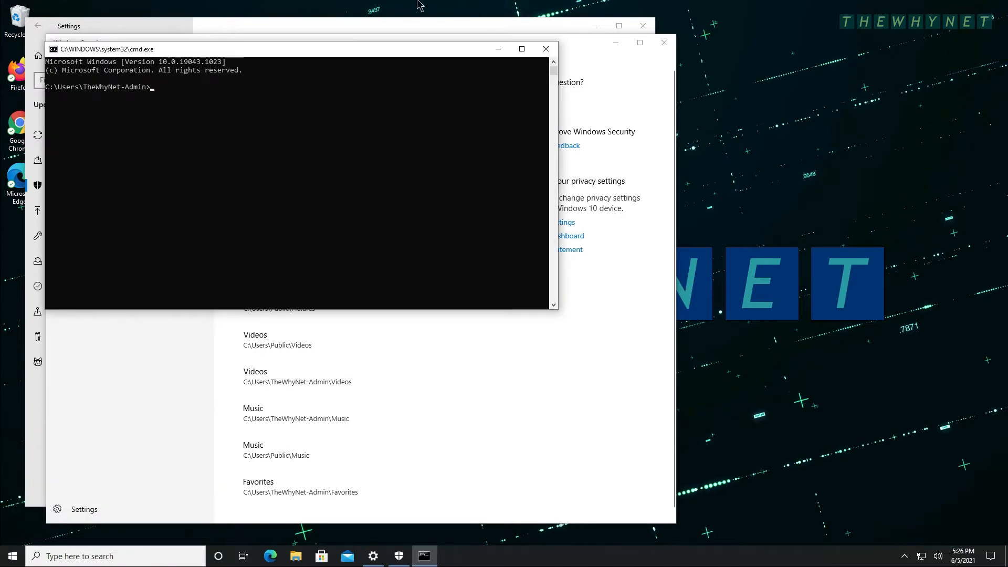
{"action": "left_click_drag", "start_coordinate": [373, 57], "coordinate": [449, 226]}
Change the working directory to OneDrive and from there to its Documents folder
{"action": "type", "text": "cd "}
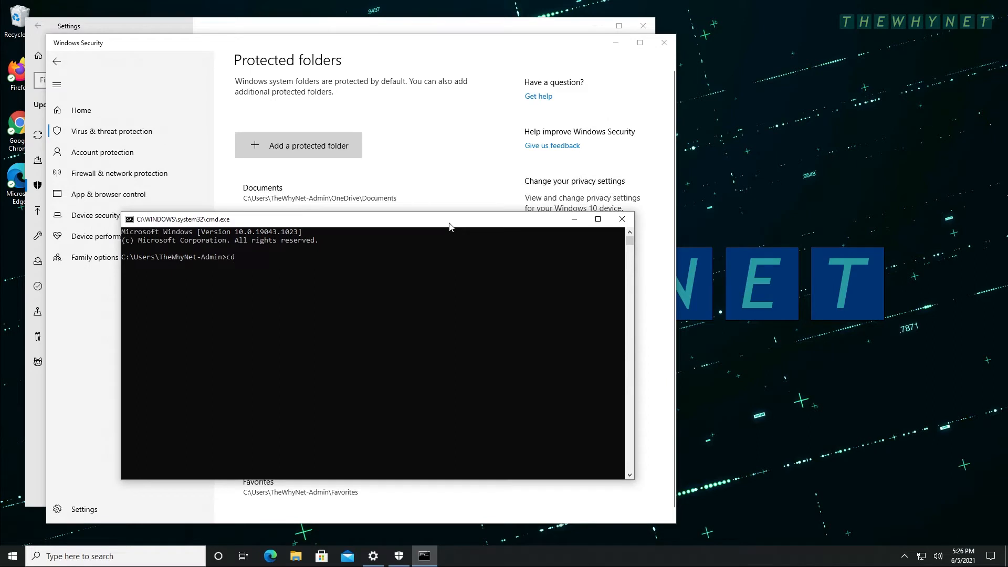
{"action": "type", "text": "OneDrive"}
{"action": "key", "text": "Return"}
{"action": "type", "text": "cd do"}
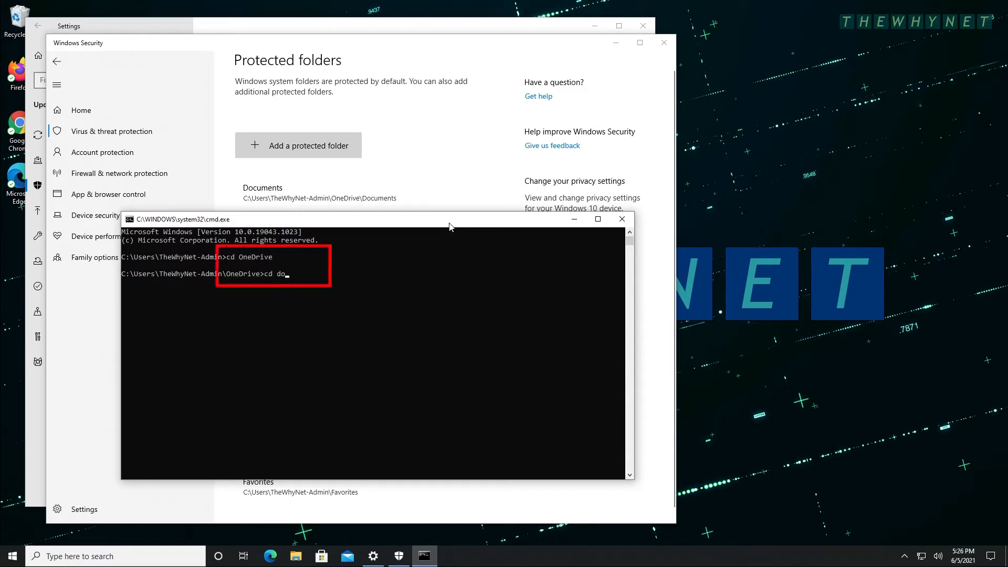
{"action": "key", "text": "Tab"}
{"action": "key", "text": "Return"}
Try to create test2.txt in Documents with copy con, entering "test2" as its content
{"action": "type", "text": "copy "}
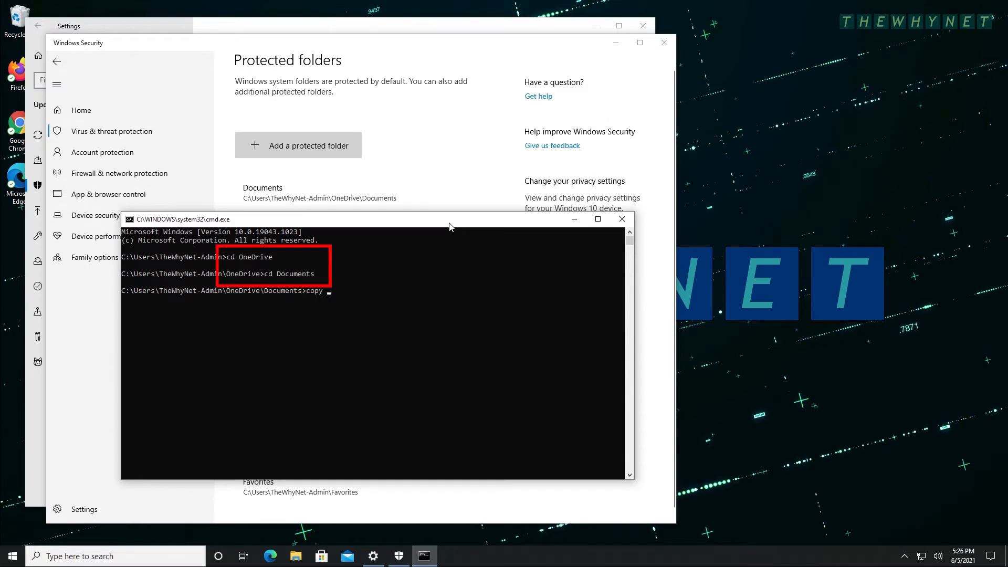
{"action": "type", "text": "con test2.txt"}
{"action": "key", "text": "Return"}
{"action": "type", "text": "test2"}
{"action": "key", "text": "ctrl+z"}
{"action": "key", "text": "Return"}
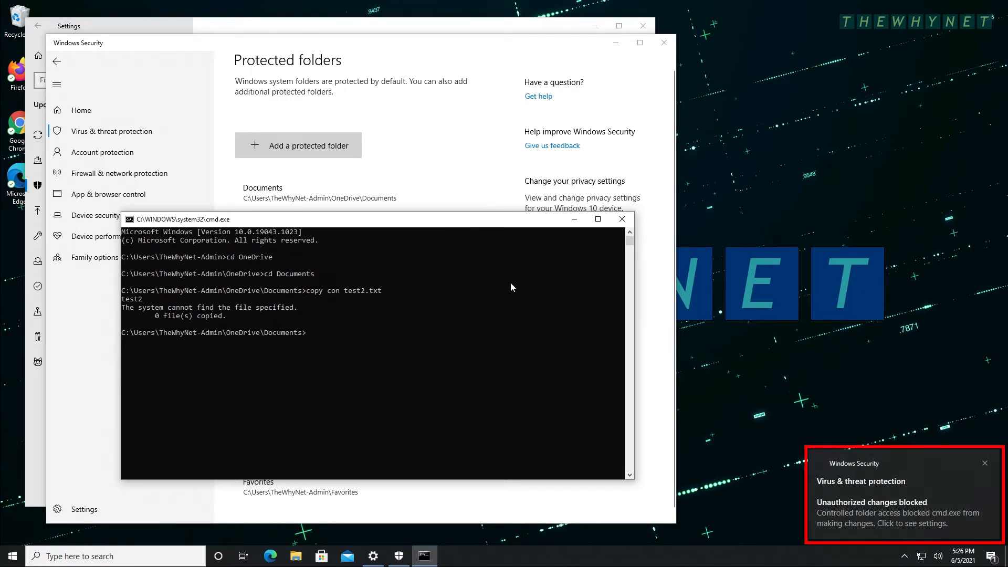
Open the blocked-change notification's Protection history, expand the newest entry, and allow cmd.exe on the device, approving the change
{"action": "left_click", "coordinate": [884, 521]}
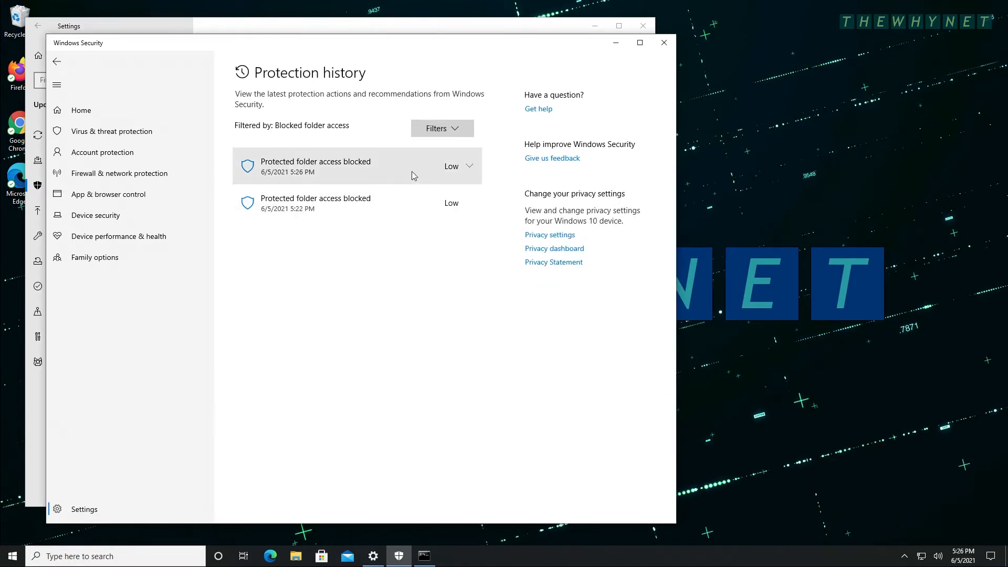
{"action": "left_click", "coordinate": [470, 166]}
{"action": "left_click", "coordinate": [474, 348]}
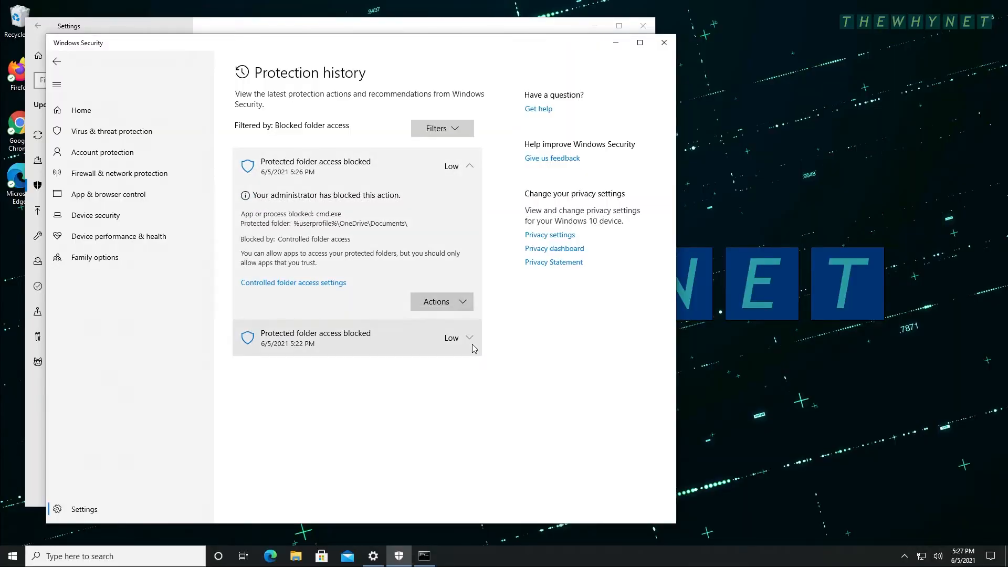
{"action": "left_click", "coordinate": [462, 303]}
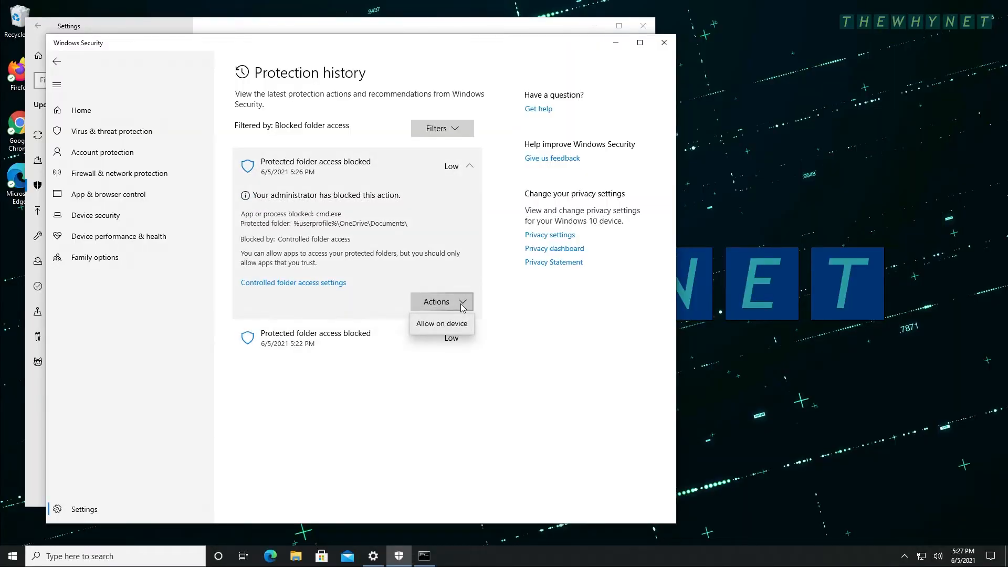
{"action": "left_click", "coordinate": [441, 323]}
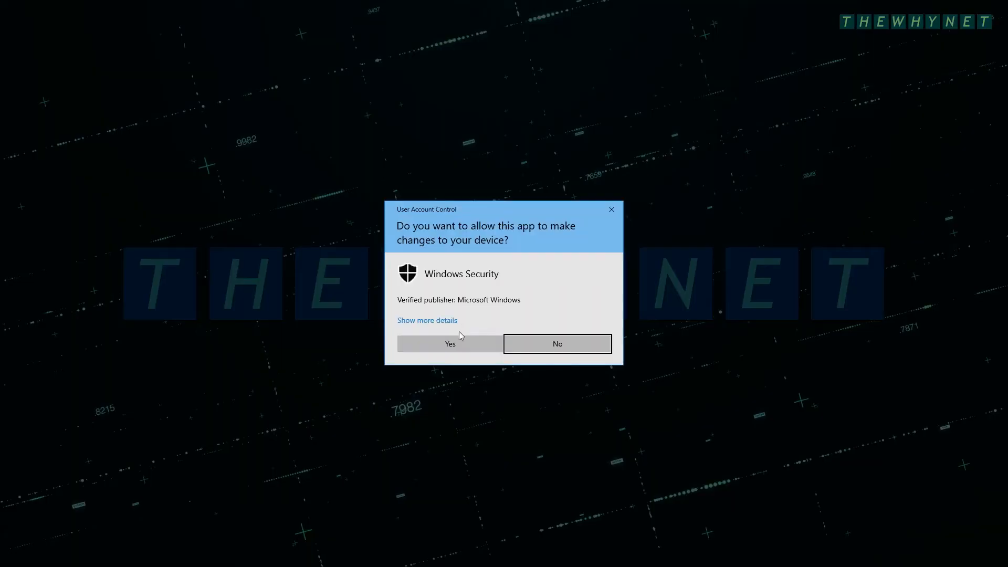
{"action": "left_click", "coordinate": [452, 344]}
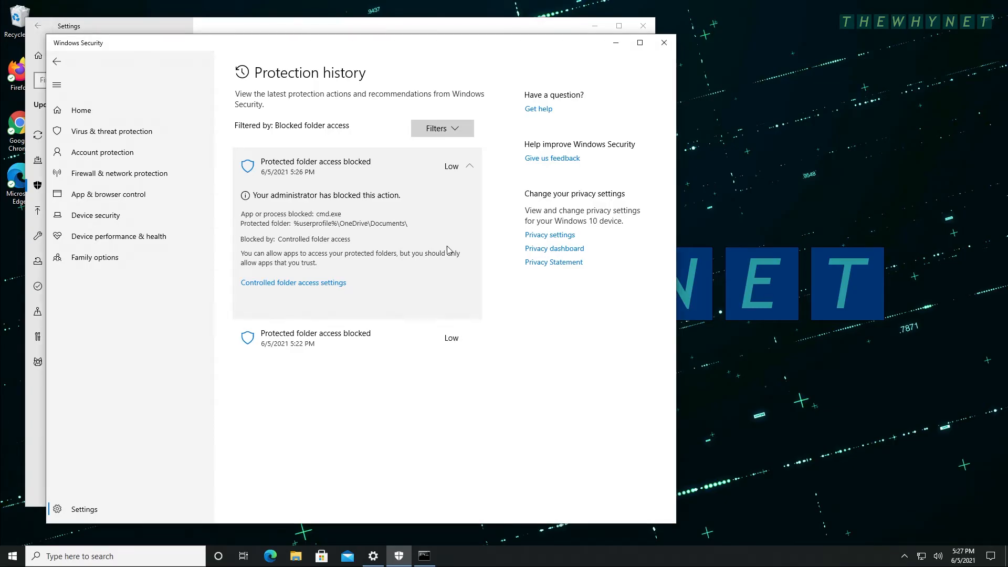
{"action": "left_click", "coordinate": [468, 166]}
Show the OneDrive Documents folder in File Explorer and create test2.txt containing "test2" there by rerunning copy con in Command Prompt
{"action": "key", "text": "super+e"}
{"action": "left_click", "coordinate": [257, 306]}
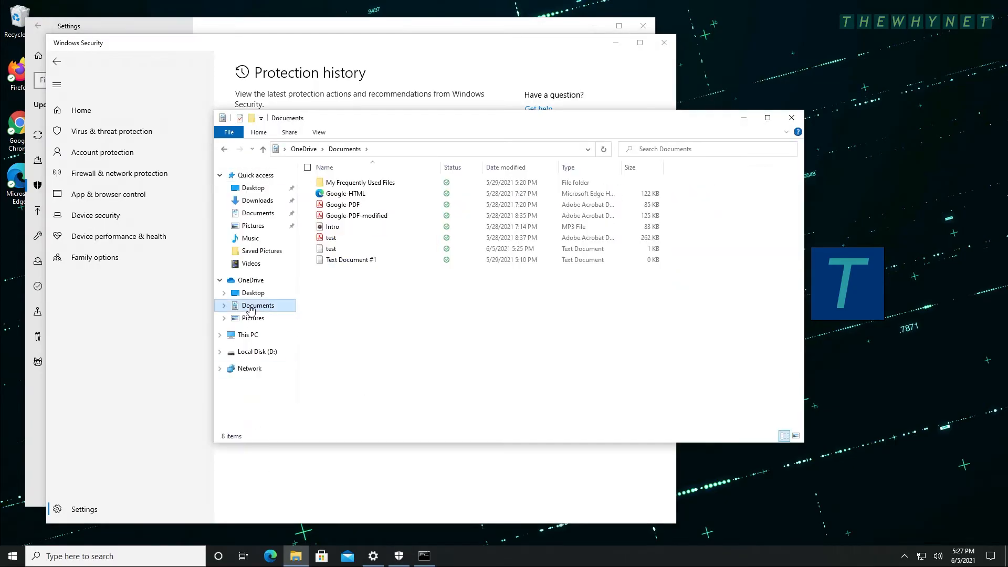
{"action": "left_click", "coordinate": [424, 556]}
{"action": "type", "text": "test2"}
{"action": "key", "text": "Up"}
{"action": "key", "text": "Return"}
{"action": "type", "text": "test2"}
{"action": "key", "text": "Return"}
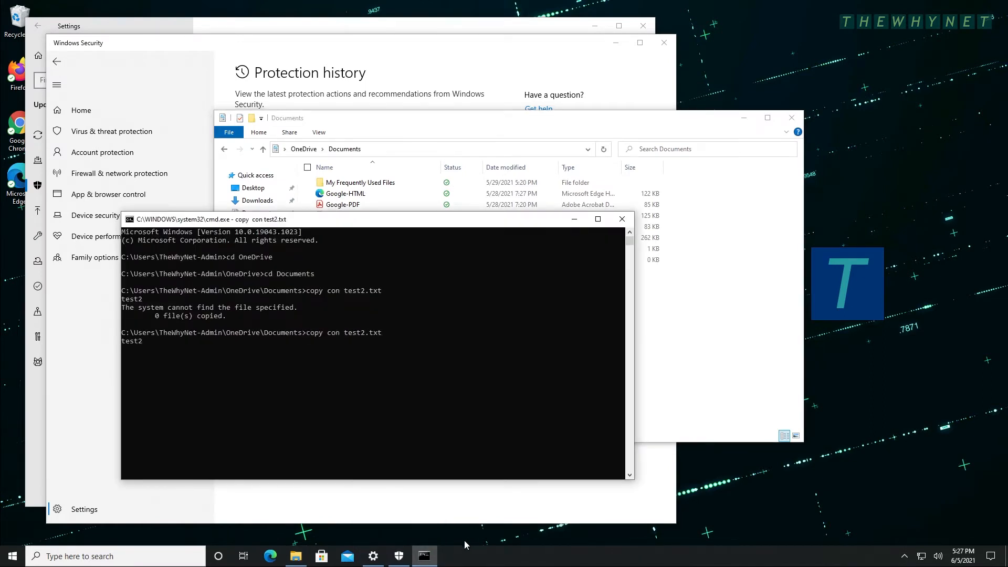
{"action": "key", "text": "ctrl+z"}
{"action": "key", "text": "Return"}
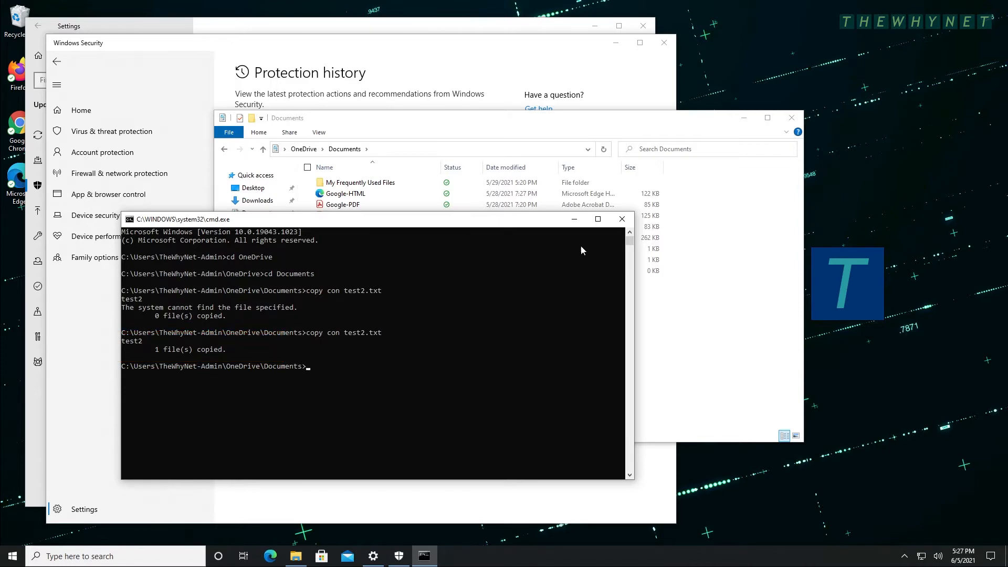
{"action": "left_click", "coordinate": [634, 123]}
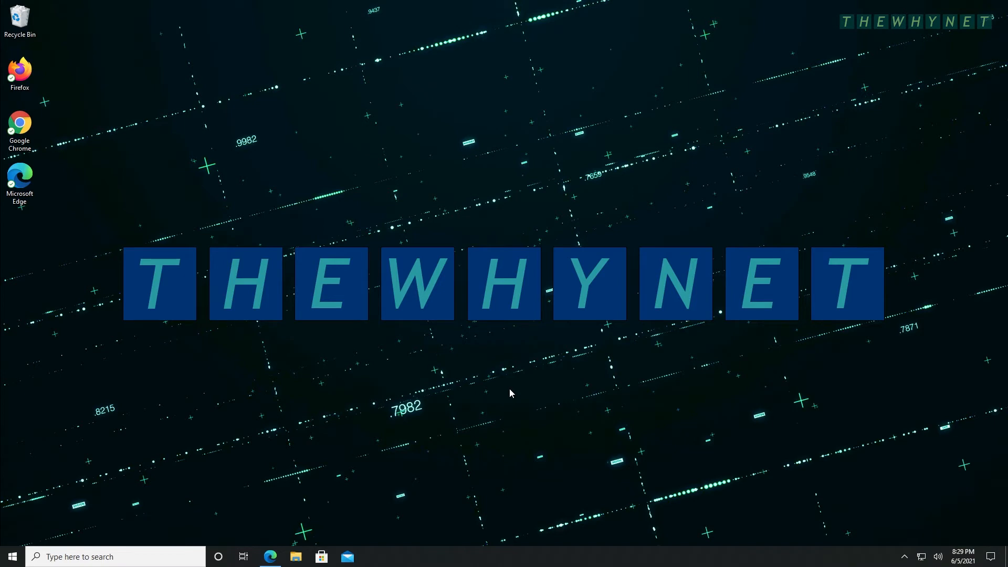
Enable the touch keyboard button on the taskbar and open the touch keyboard
{"action": "right_click", "coordinate": [496, 554]}
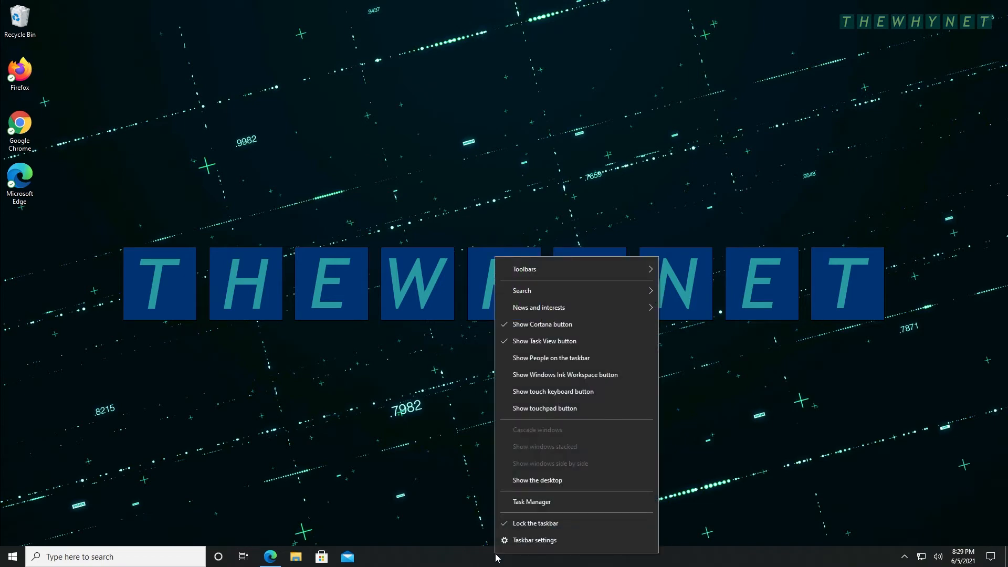
{"action": "left_click", "coordinate": [562, 394]}
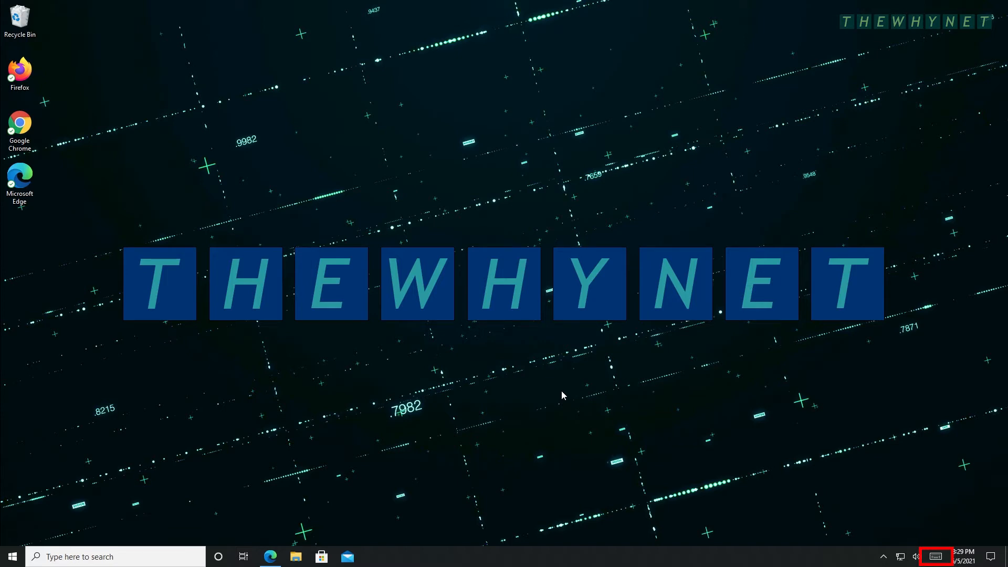
{"action": "left_click", "coordinate": [935, 558]}
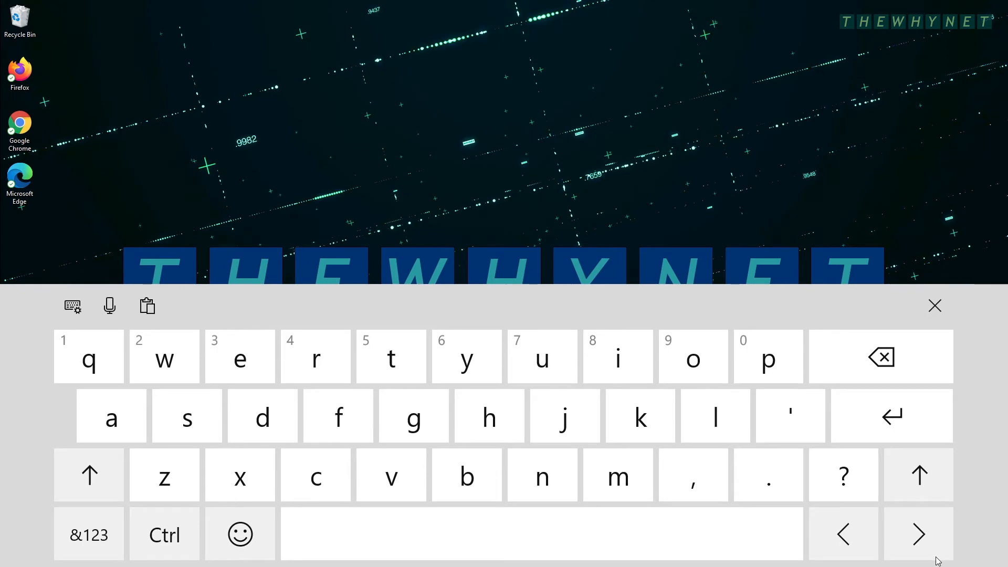
Look through the touch keyboard's emoji categories from smileys to hearts and symbols, and close the keyboard
{"action": "left_click", "coordinate": [240, 534]}
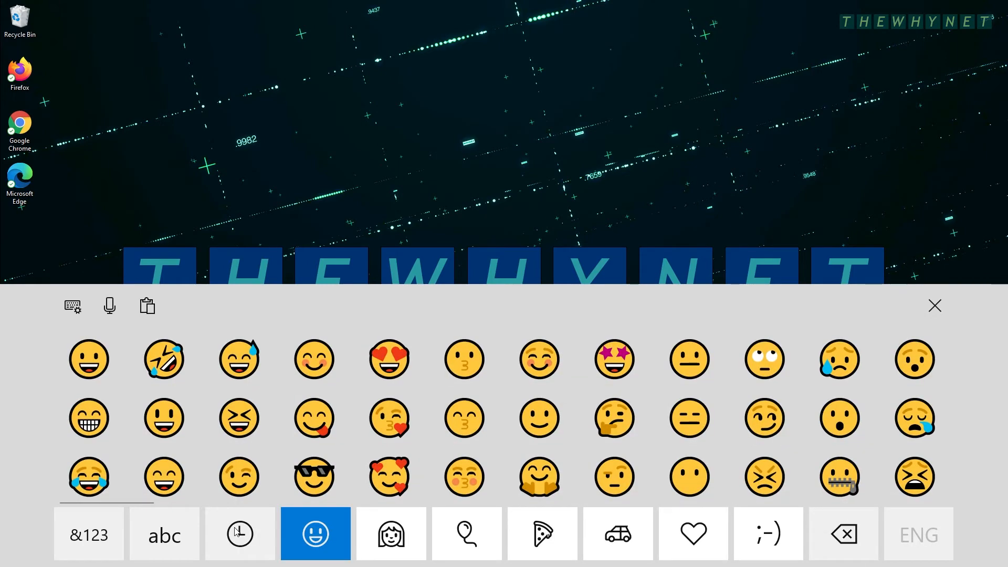
{"action": "left_click", "coordinate": [392, 534]}
{"action": "left_click", "coordinate": [467, 535]}
{"action": "left_click", "coordinate": [543, 534]}
{"action": "left_click", "coordinate": [618, 534]}
{"action": "left_click", "coordinate": [694, 535]}
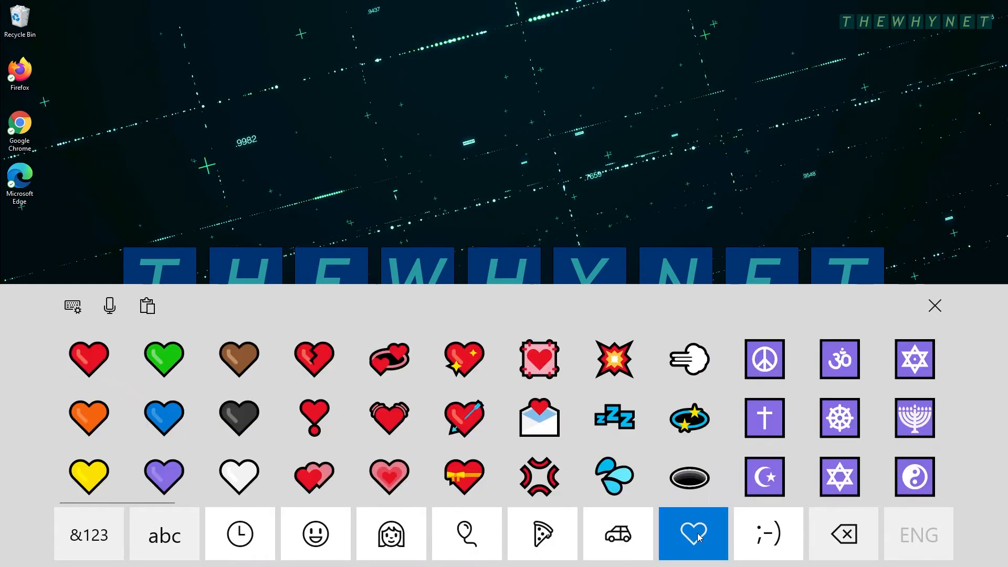
{"action": "left_click", "coordinate": [935, 307]}
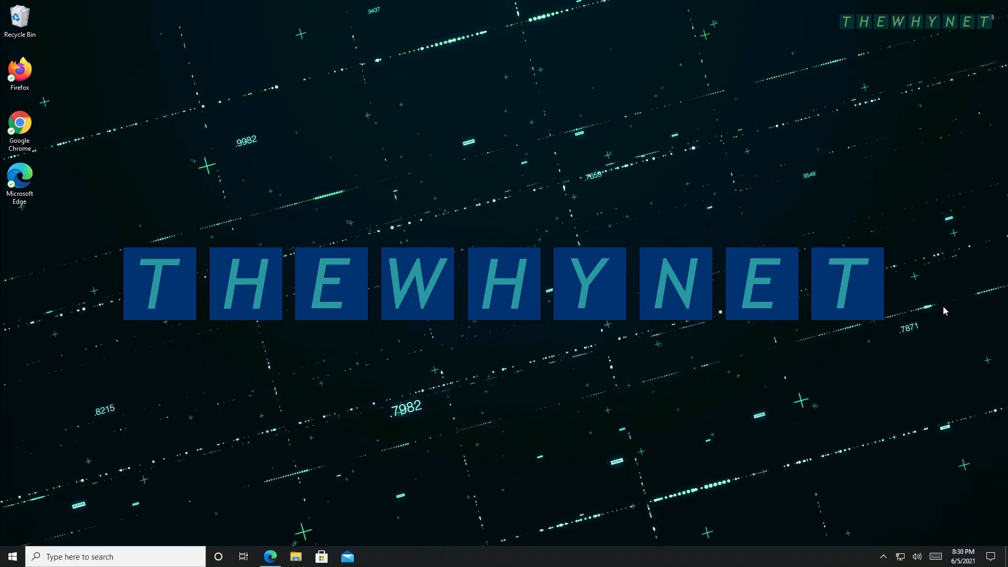
Switch to the Word document in Edge and insert the heart-with-arrow emoji using the touch keyboard
{"action": "left_click", "coordinate": [270, 557]}
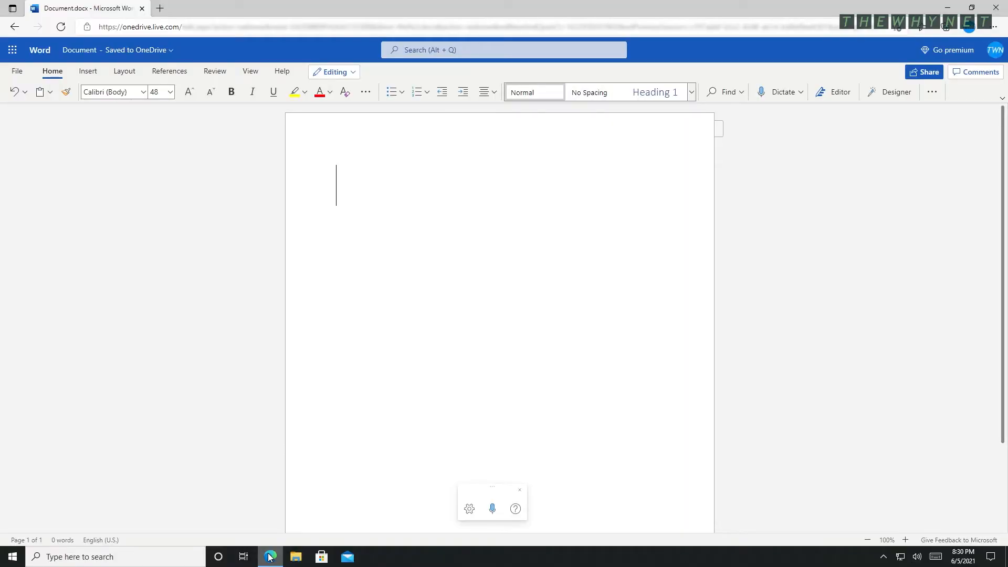
{"action": "left_click", "coordinate": [936, 557]}
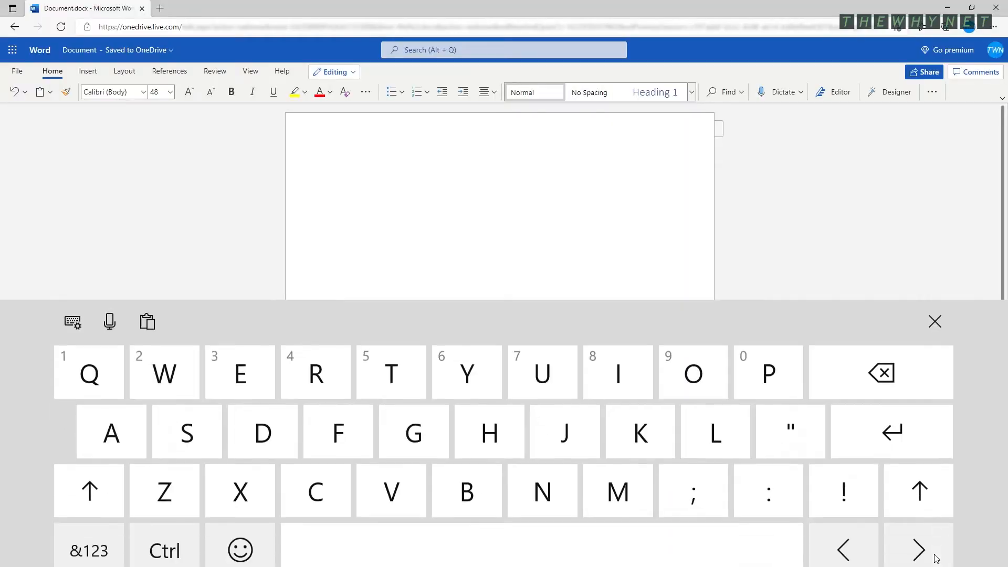
{"action": "left_click", "coordinate": [244, 535]}
{"action": "left_click", "coordinate": [462, 415]}
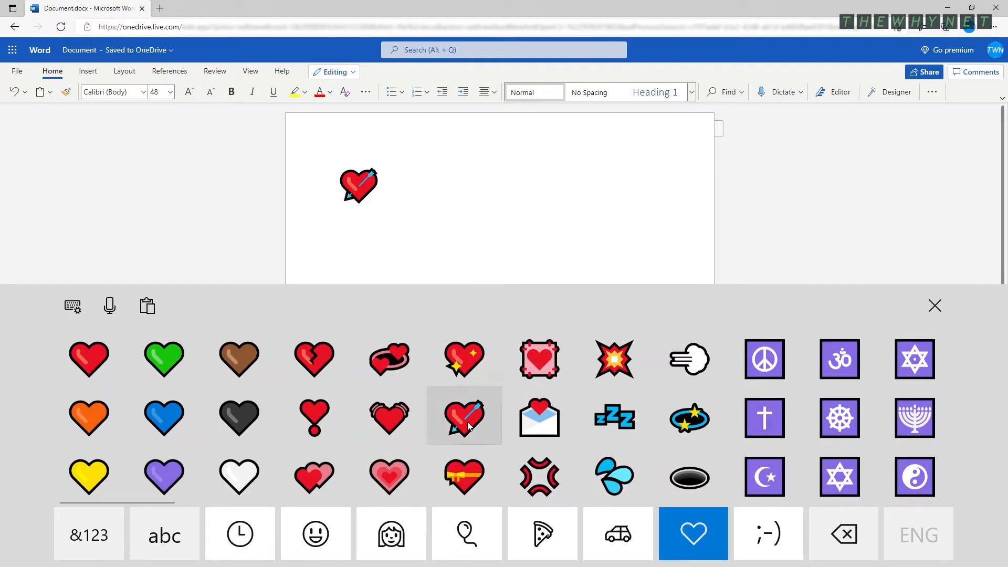
Insert the dark curly-haired person, tiara princess, bearded man with turban and haloed angel from the people emoji category
{"action": "left_click", "coordinate": [389, 520]}
{"action": "left_click", "coordinate": [389, 416]}
{"action": "left_click", "coordinate": [540, 477]}
{"action": "left_click", "coordinate": [615, 477]}
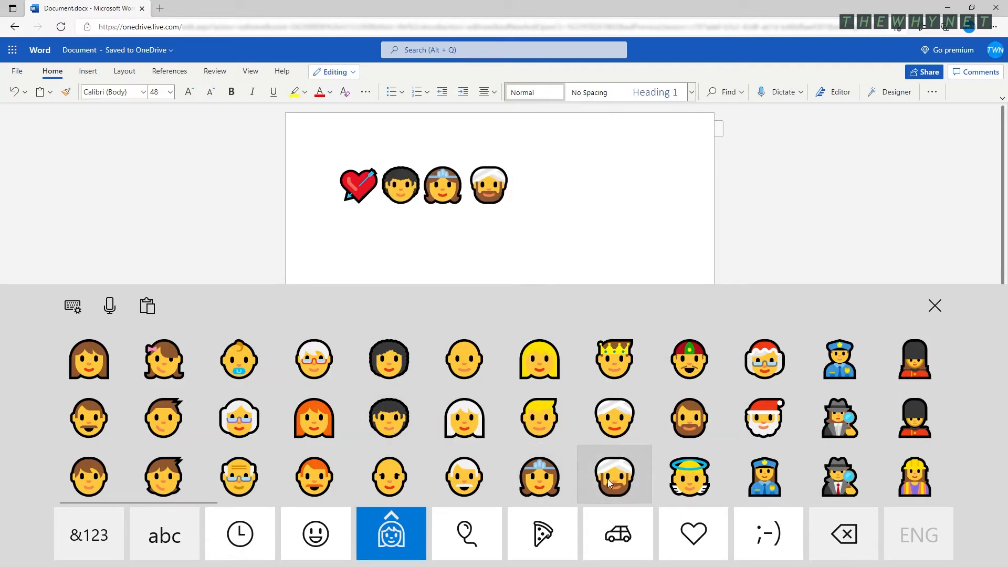
{"action": "left_click", "coordinate": [688, 484]}
Add the sunglasses and heart-eyes smileys after the angel emoji and close the touch keyboard
{"action": "left_click", "coordinate": [316, 534]}
{"action": "left_click", "coordinate": [314, 477]}
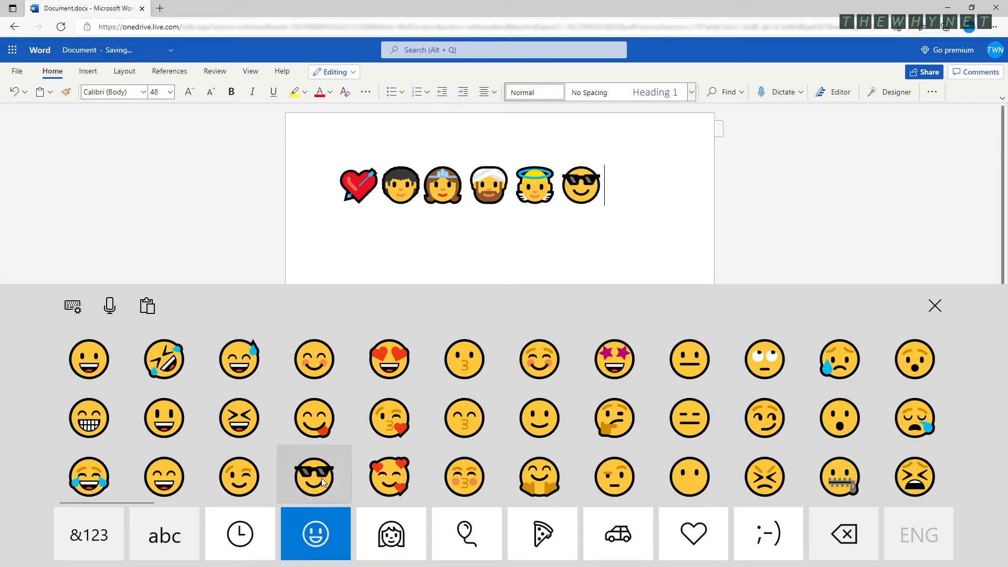
{"action": "left_click", "coordinate": [397, 365]}
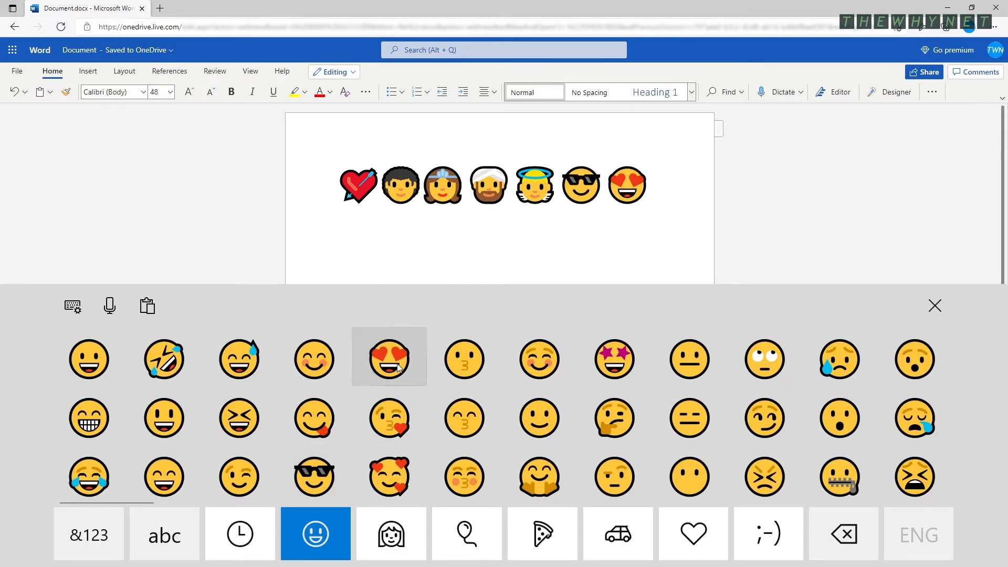
{"action": "left_click", "coordinate": [935, 306]}
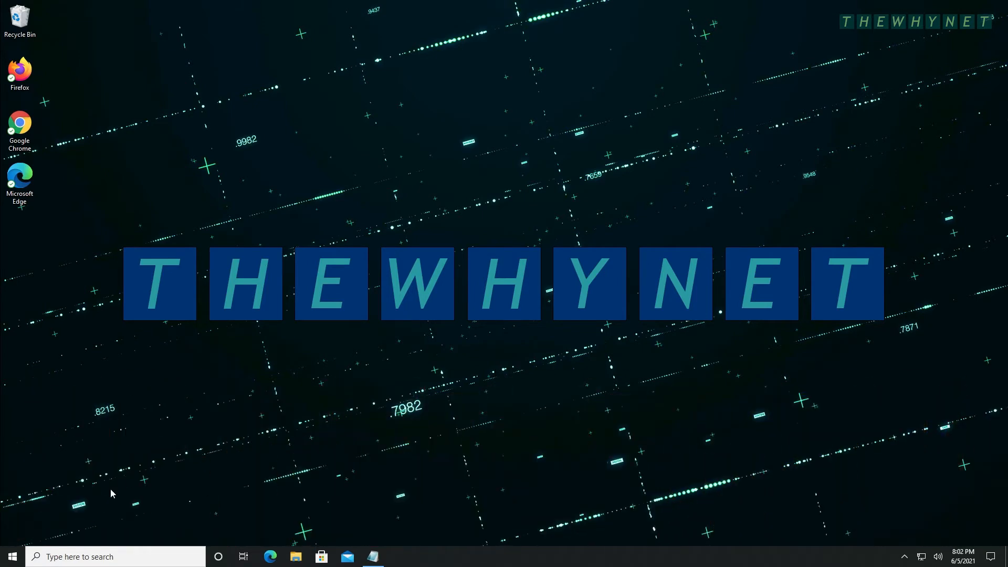
Turn on Clipboard history in the System settings and close Settings
{"action": "left_click", "coordinate": [13, 556]}
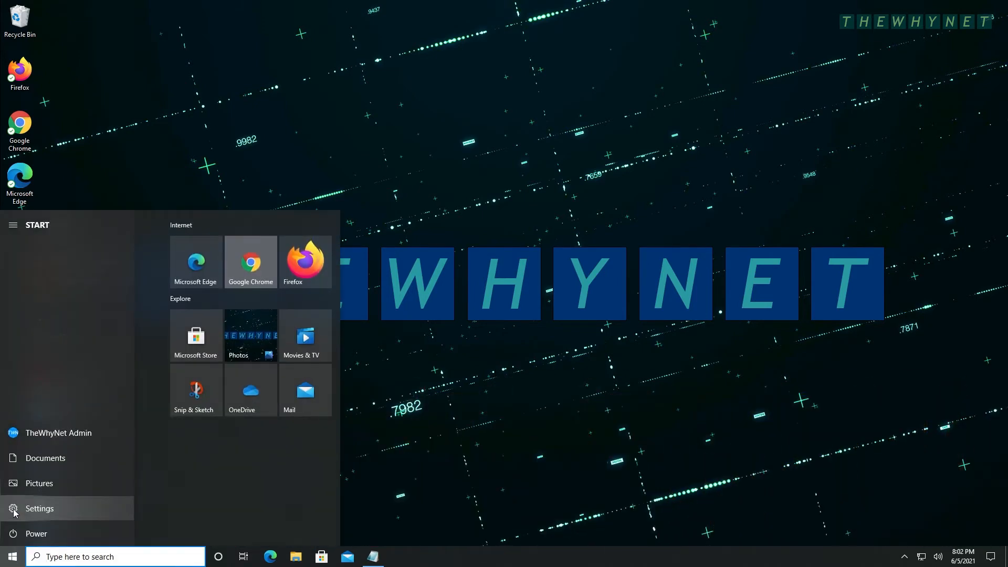
{"action": "left_click", "coordinate": [13, 508]}
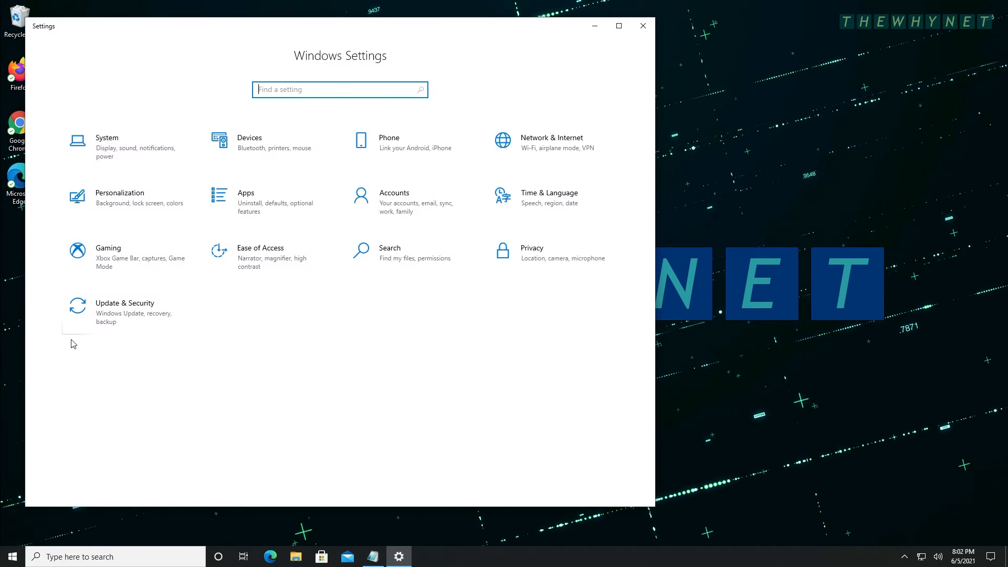
{"action": "left_click", "coordinate": [145, 143]}
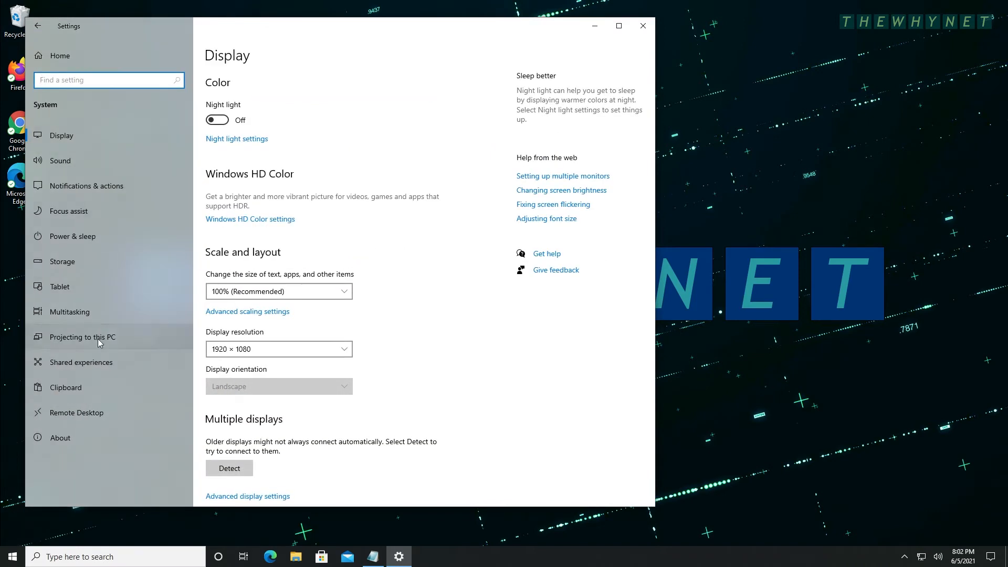
{"action": "left_click", "coordinate": [97, 387]}
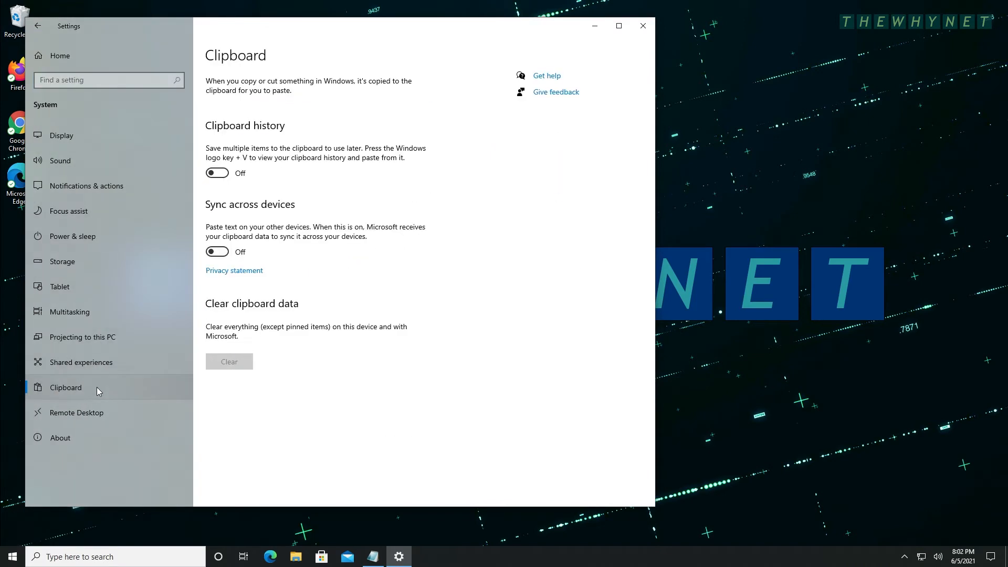
{"action": "left_click", "coordinate": [224, 175]}
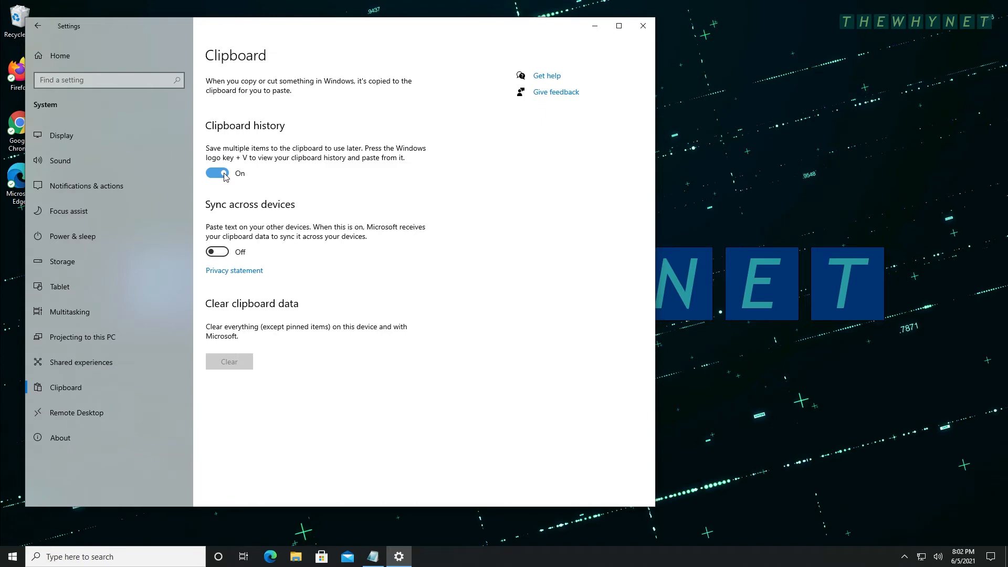
{"action": "left_click", "coordinate": [643, 26]}
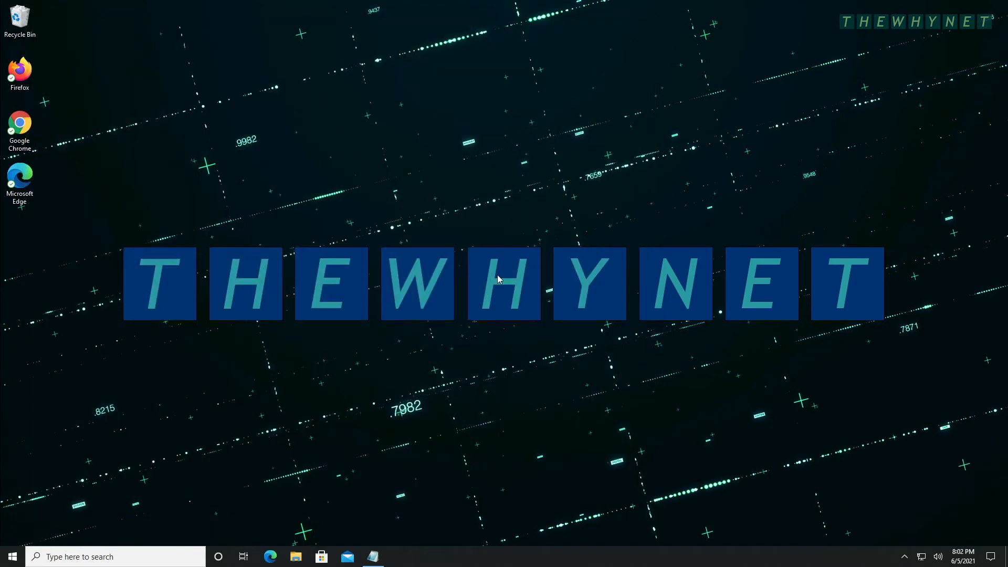
In the open Notepad file, copy the lines "TheWhyNet", "Is Awesome!" and "This is the best video EVER!" one after another
{"action": "left_click", "coordinate": [373, 556]}
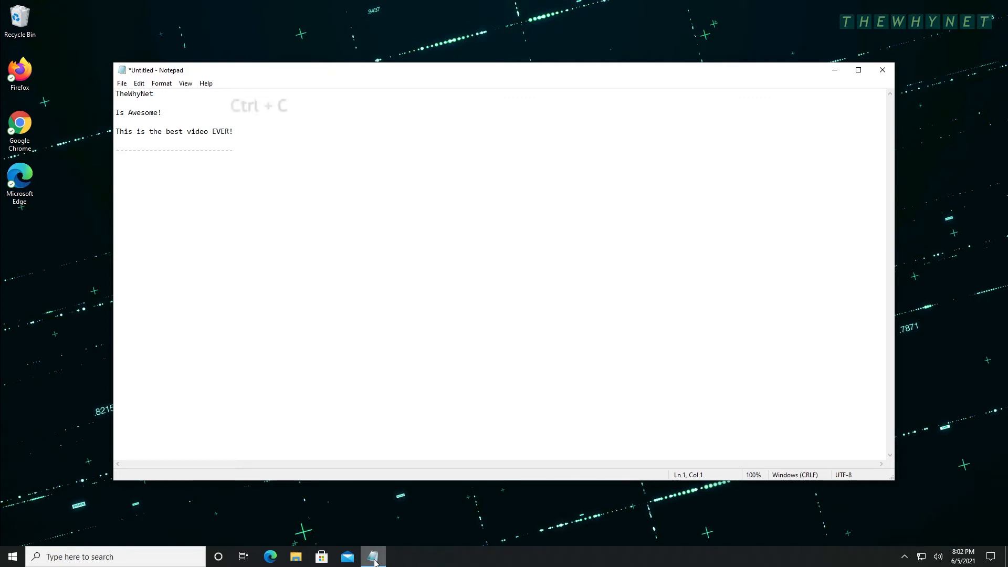
{"action": "key", "text": "shift+Down"}
{"action": "key", "text": "Down"}
{"action": "key", "text": "shift+Down"}
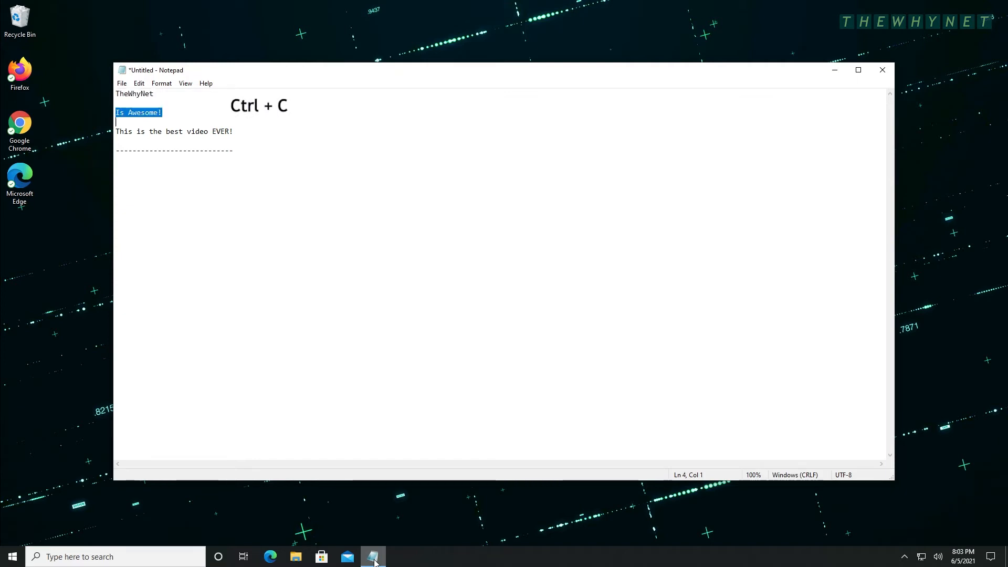
{"action": "key", "text": "Down"}
{"action": "key", "text": "shift+Down"}
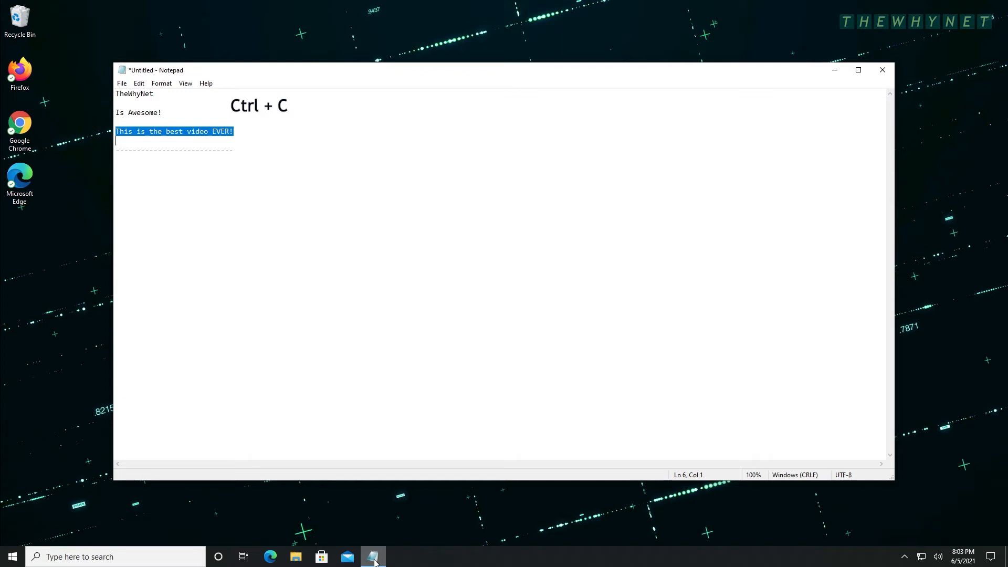
Paste the "TheWhyNet" entry from the clipboard history below the dashed line
{"action": "key", "text": "Down"}
{"action": "key", "text": "Down"}
{"action": "key", "text": "Down"}
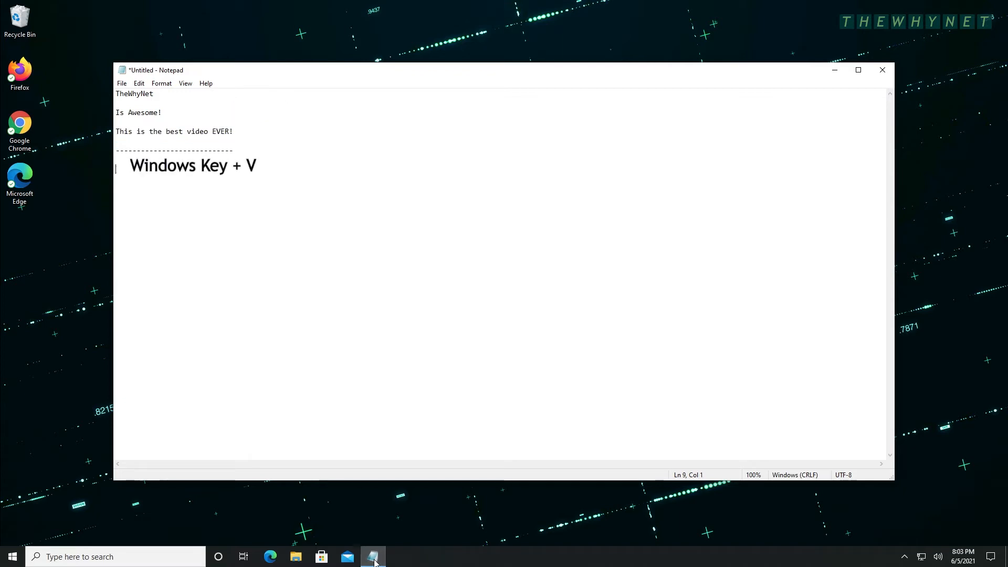
{"action": "key", "text": "super+v"}
{"action": "key", "text": "Down"}
{"action": "key", "text": "Down"}
{"action": "key", "text": "Return"}
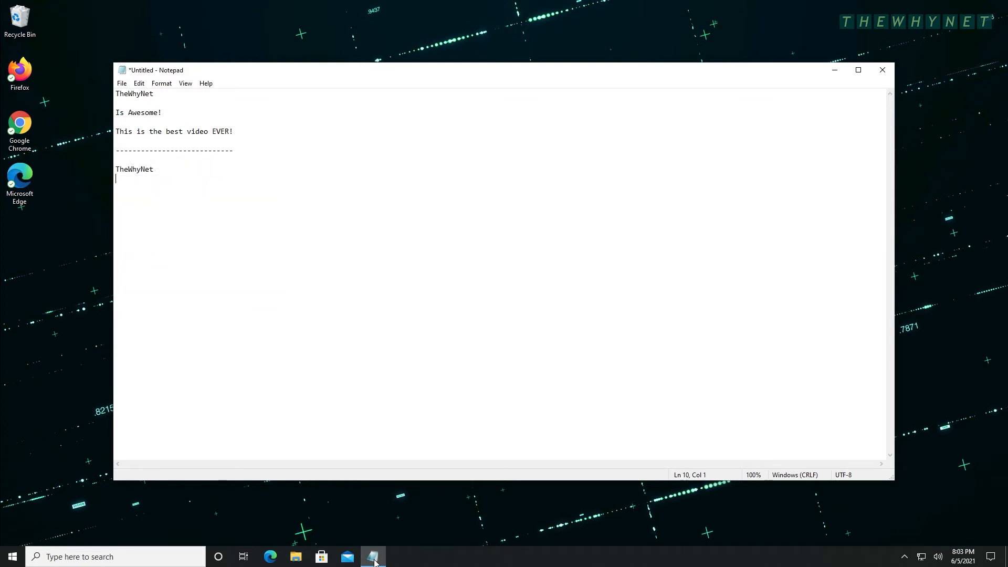
Paste "Is Awesome!" and "This is the best video EVER!" from the clipboard history on the following lines
{"action": "key", "text": "super+v"}
{"action": "key", "text": "Down"}
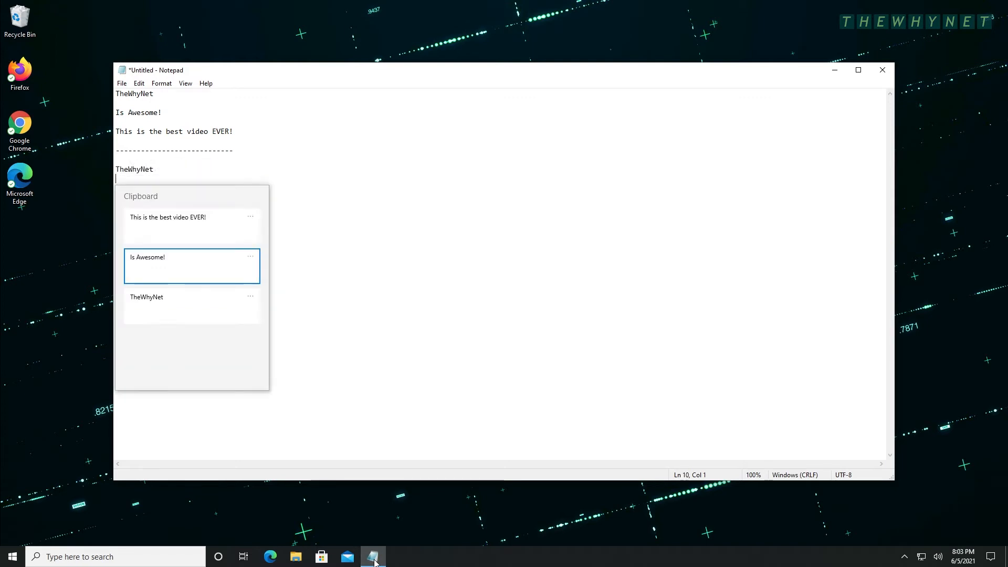
{"action": "key", "text": "Return"}
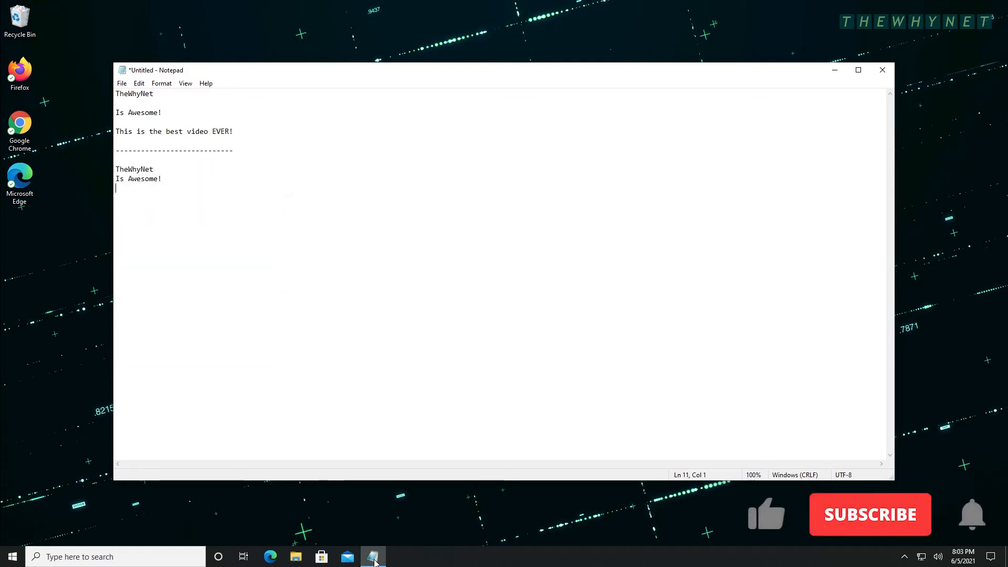
{"action": "key", "text": "super+v"}
{"action": "key", "text": "Return"}
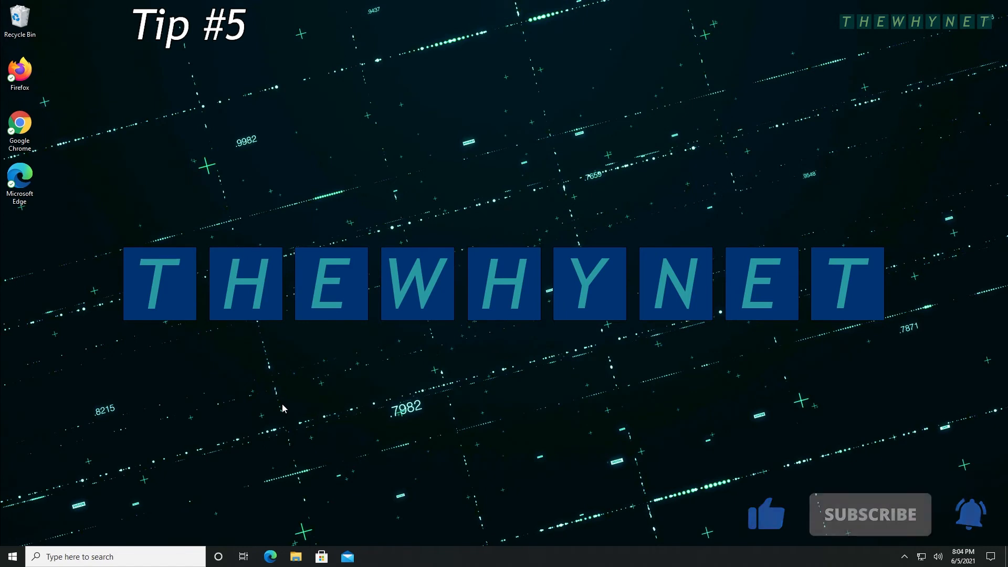
Open the Start personalization settings and go to the choice of which folders appear on Start
{"action": "left_click", "coordinate": [23, 560]}
{"action": "mouse_move", "coordinate": [18, 515]}
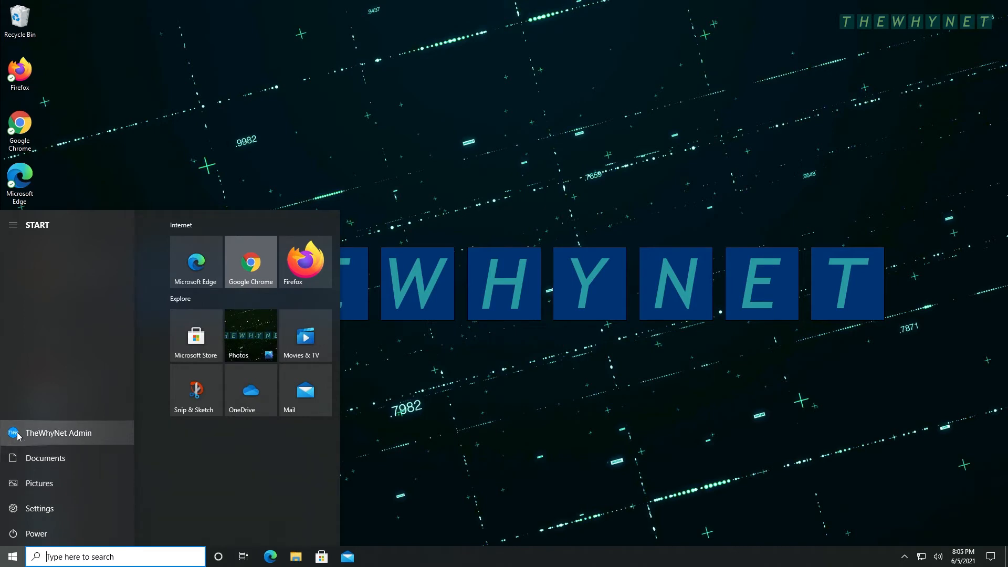
{"action": "left_click", "coordinate": [19, 510]}
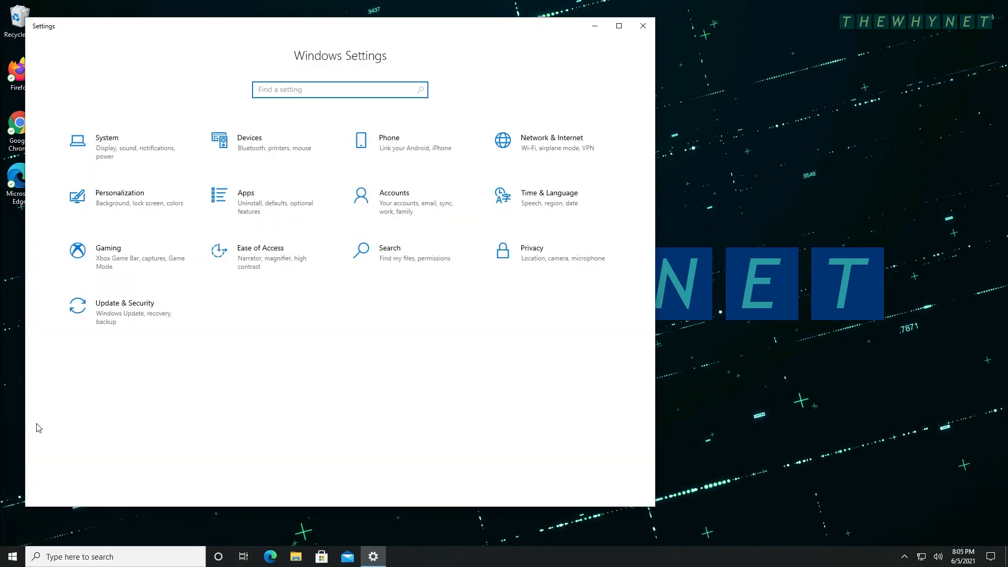
{"action": "left_click", "coordinate": [131, 204]}
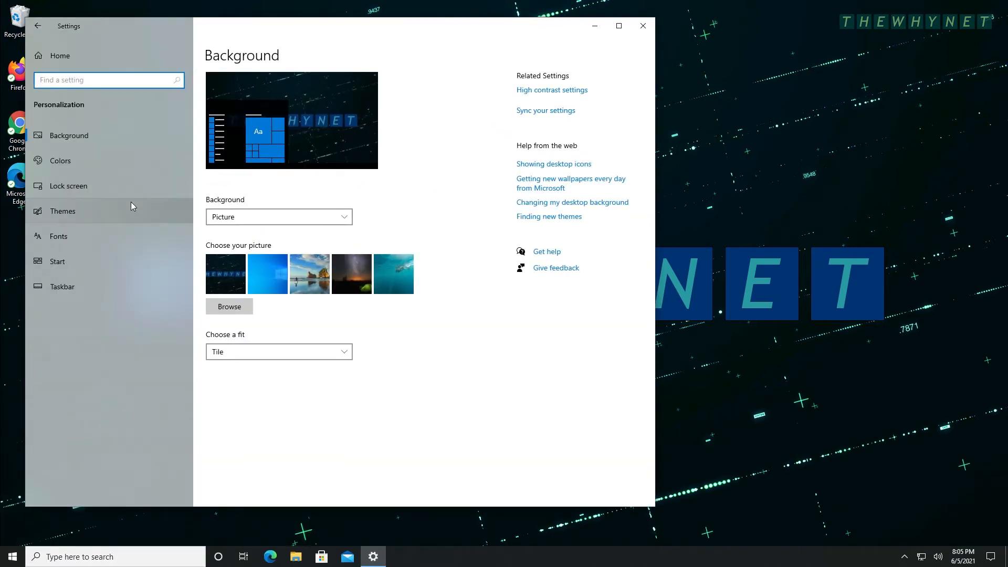
{"action": "left_click", "coordinate": [85, 265]}
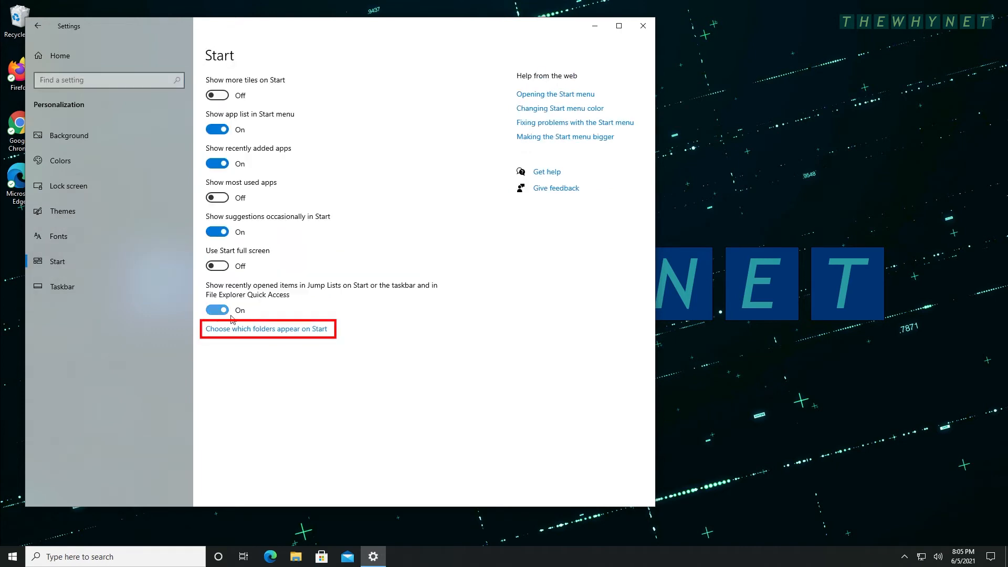
{"action": "left_click", "coordinate": [272, 331]}
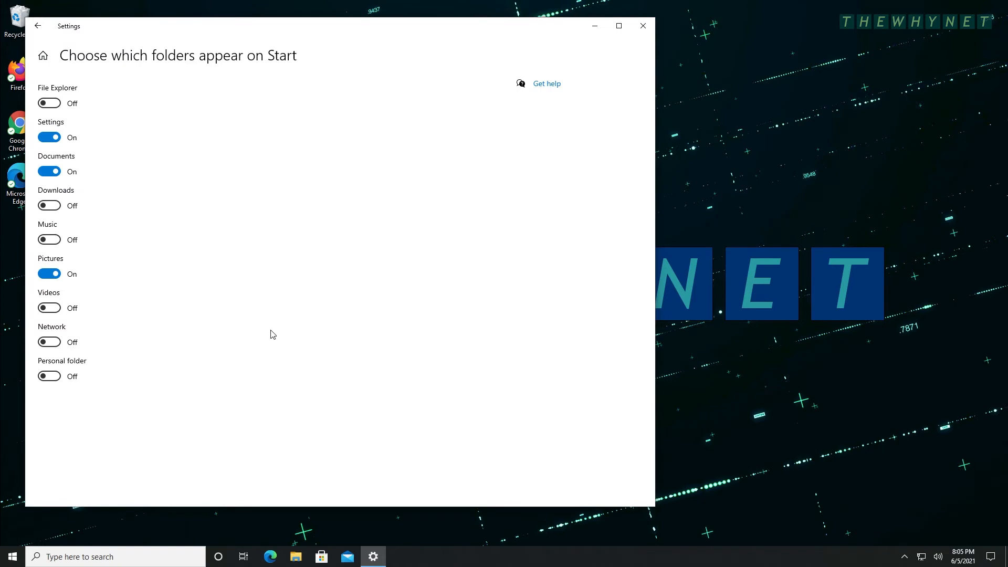
Turn on File Explorer, Downloads, Music, Videos, Network and Personal folder for Start, and view the folder list in the Start menu
{"action": "left_click", "coordinate": [49, 105]}
{"action": "left_click", "coordinate": [47, 207]}
{"action": "left_click", "coordinate": [50, 240]}
{"action": "left_click", "coordinate": [52, 310]}
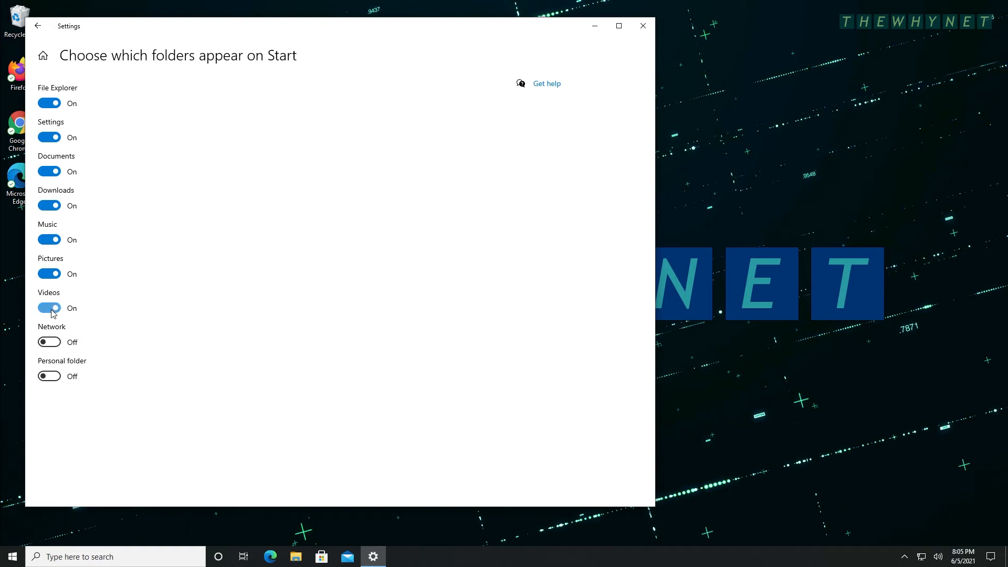
{"action": "left_click", "coordinate": [49, 342]}
{"action": "left_click", "coordinate": [53, 376]}
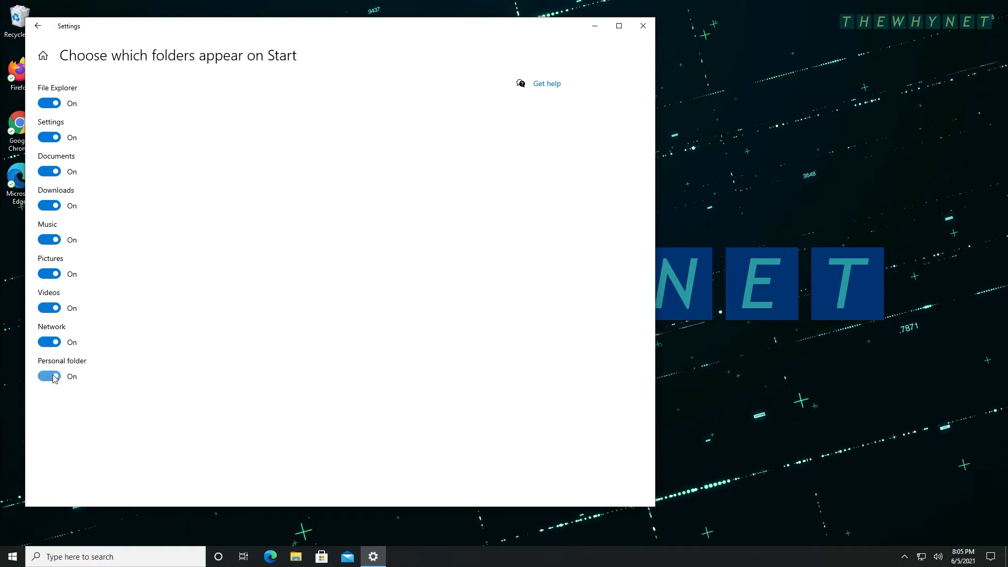
{"action": "left_click", "coordinate": [12, 557]}
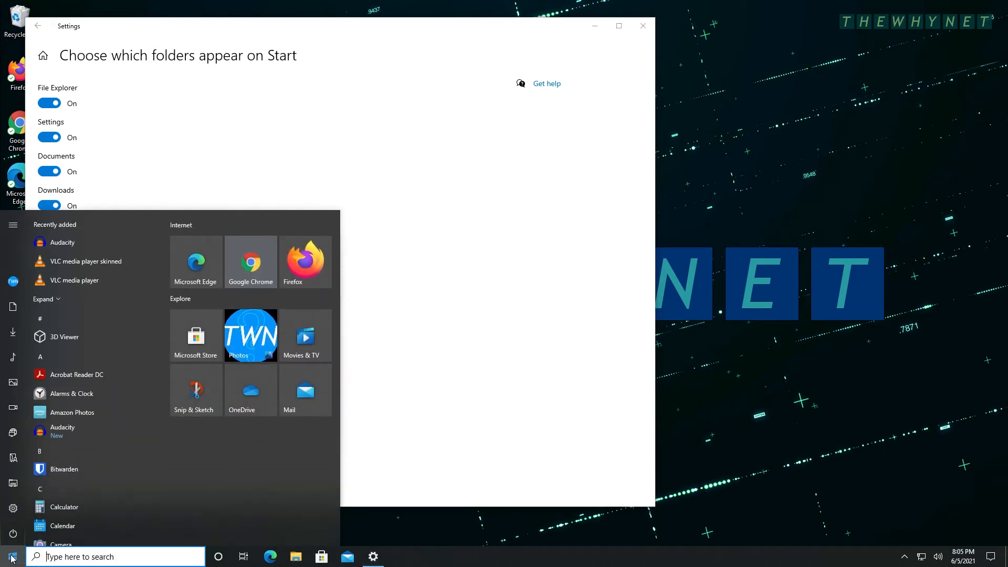
{"action": "mouse_move", "coordinate": [13, 512]}
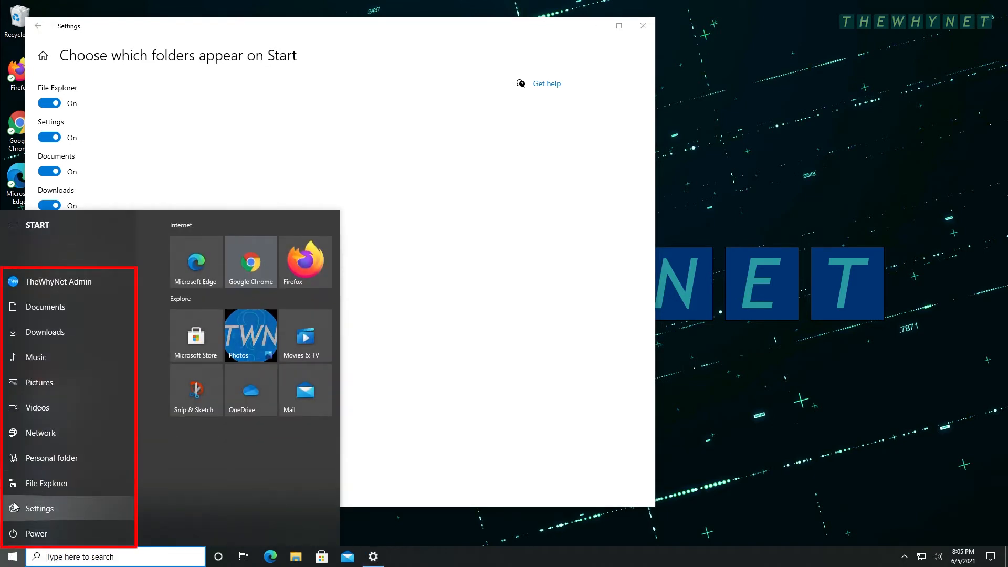